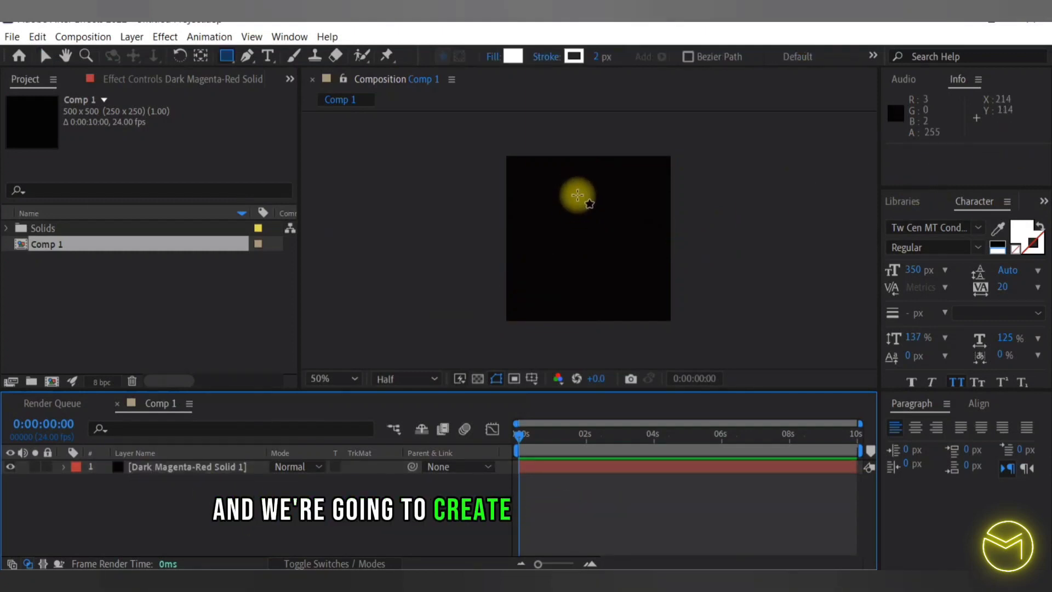
- Draw a tall white rectangle about 94 by 284 px and centre it in the composition
{"action": "left_click_drag", "start_coordinate": [574, 197], "coordinate": [605, 290]}
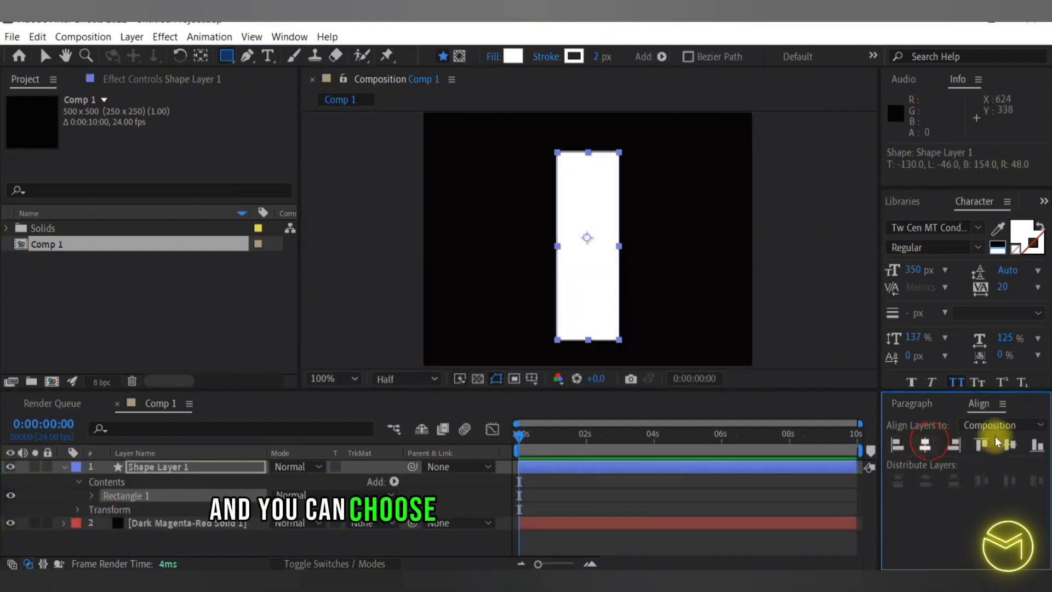
{"action": "left_click", "coordinate": [1010, 443]}
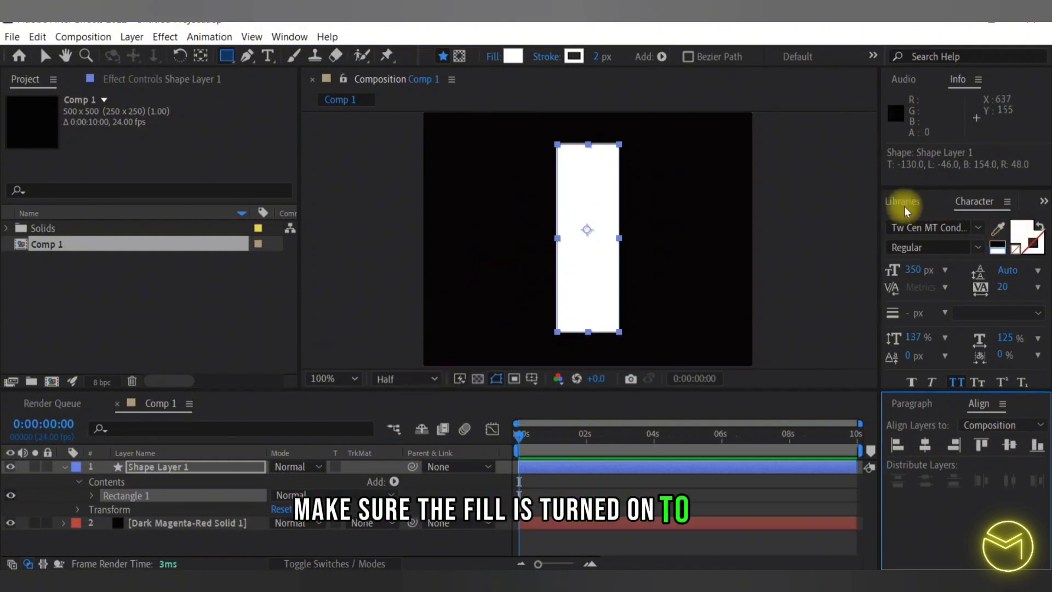
- Apply Gaussian Blur to the centre rectangle with a blurriness of 2.5
{"action": "scroll", "coordinate": [904, 206], "scroll_direction": "up", "scroll_amount": 2}
{"action": "left_click_drag", "start_coordinate": [954, 226], "coordinate": [892, 230]}
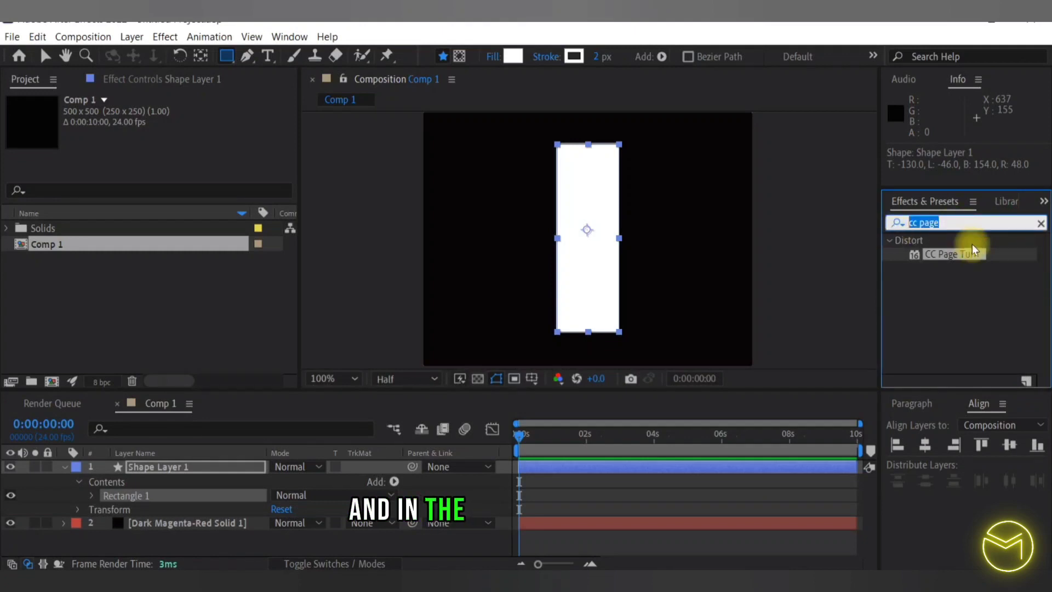
{"action": "type", "text": "blur"}
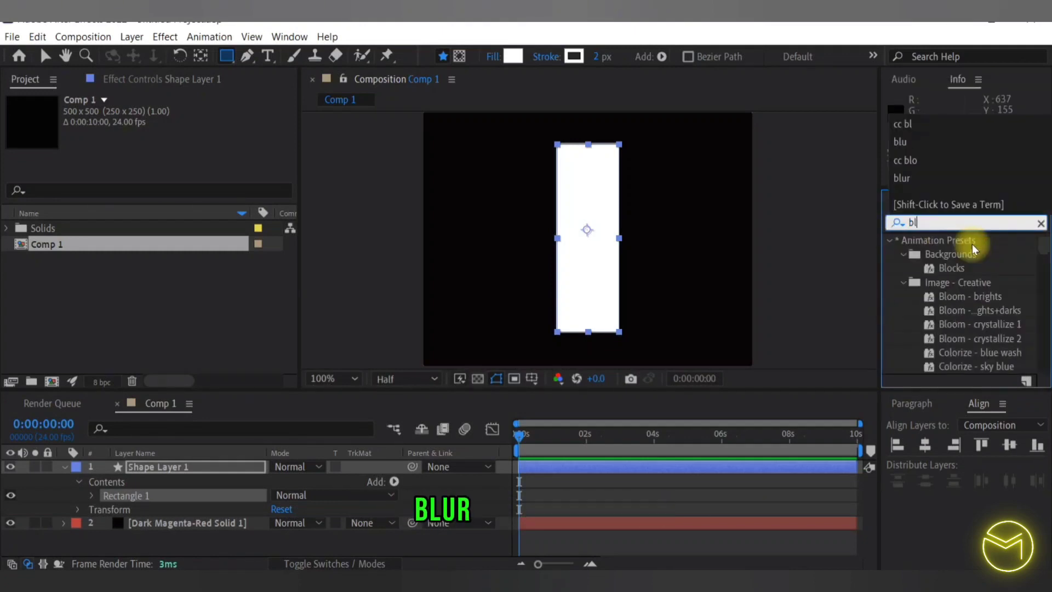
{"action": "scroll", "coordinate": [964, 285], "scroll_direction": "down", "scroll_amount": 5}
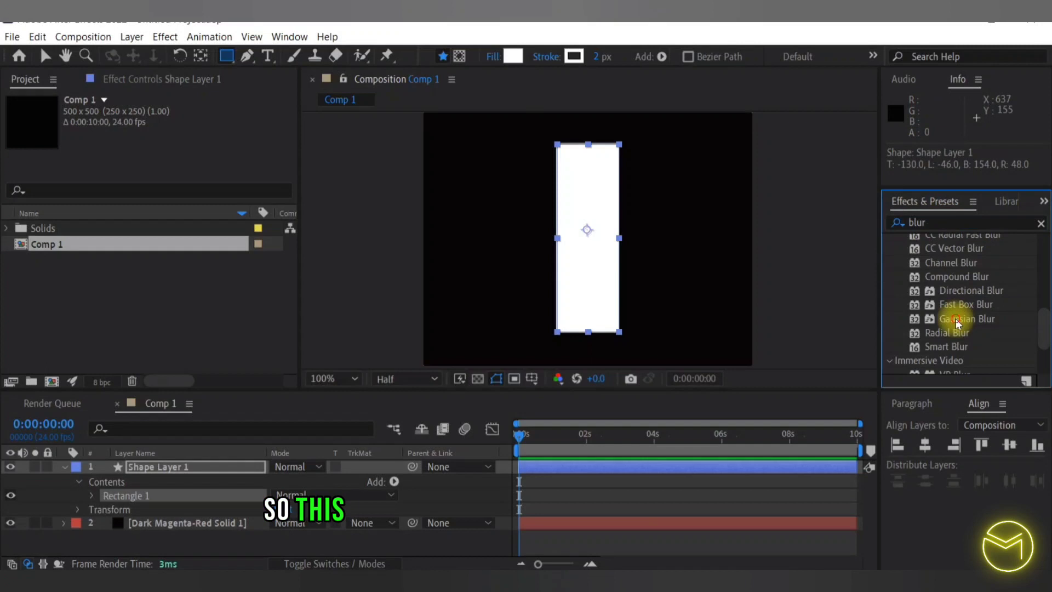
{"action": "double_click", "coordinate": [956, 318]}
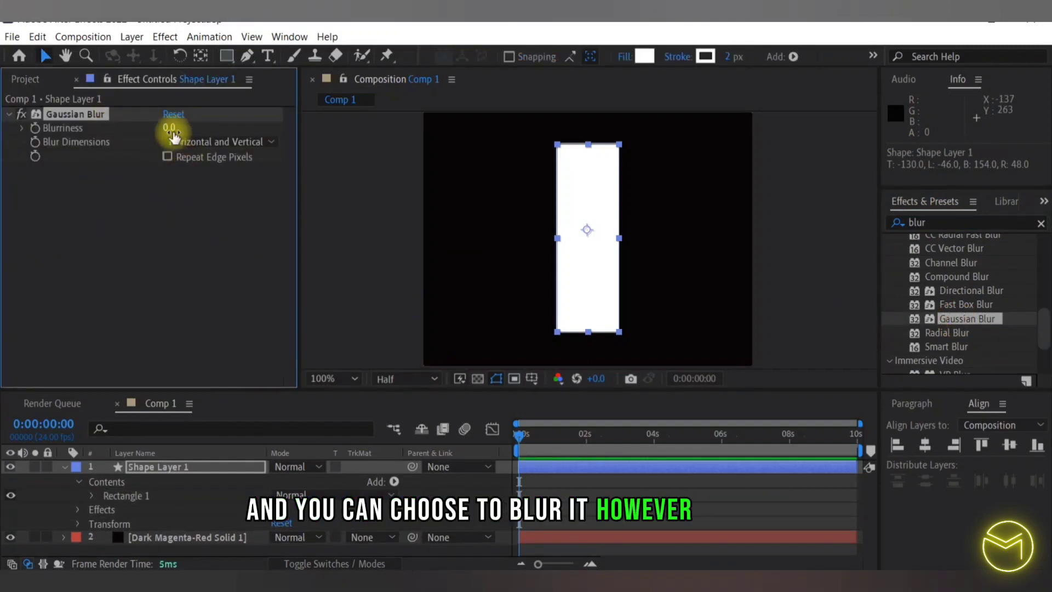
{"action": "type", "text": "2"}
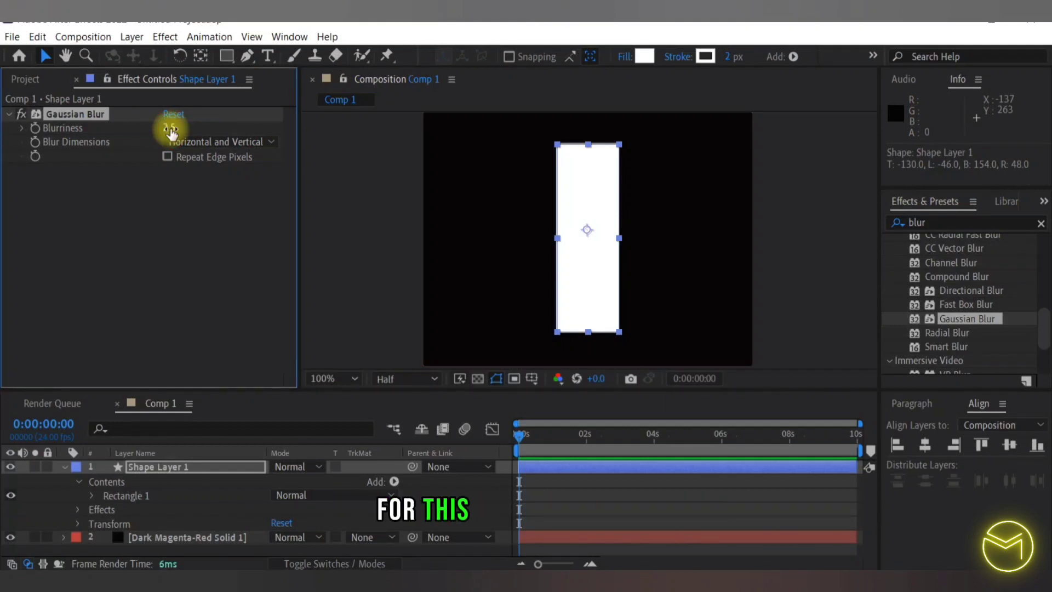
{"action": "left_click", "coordinate": [404, 230]}
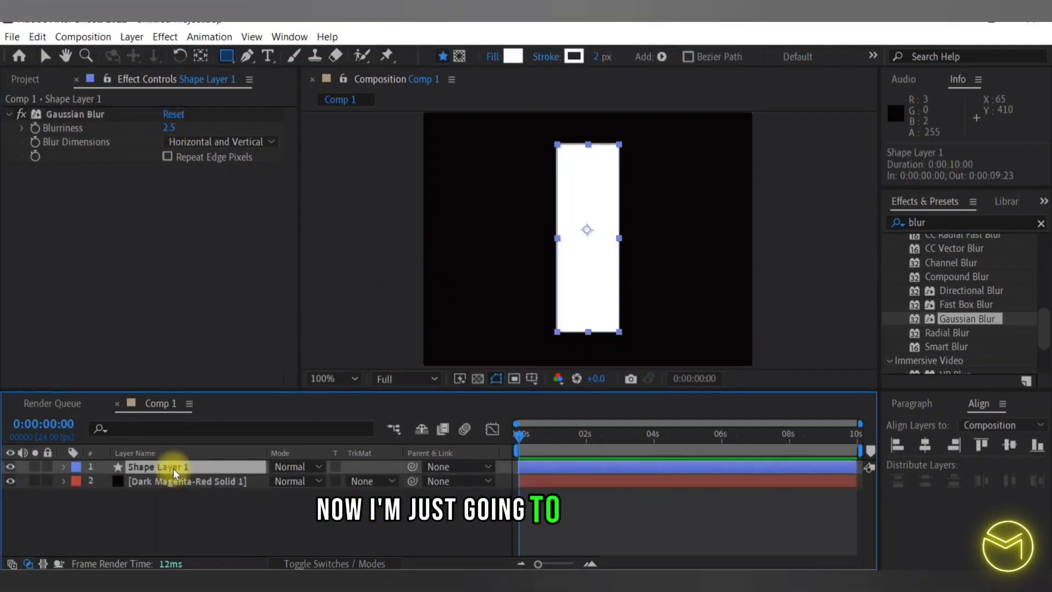
- Duplicate the rectangle, placing the copy across the composition's left edge, and reduce its height to 32% for a square shape
{"action": "key", "text": "ctrl+d"}
{"action": "left_click", "coordinate": [45, 55]}
{"action": "left_click_drag", "start_coordinate": [573, 207], "coordinate": [423, 207]}
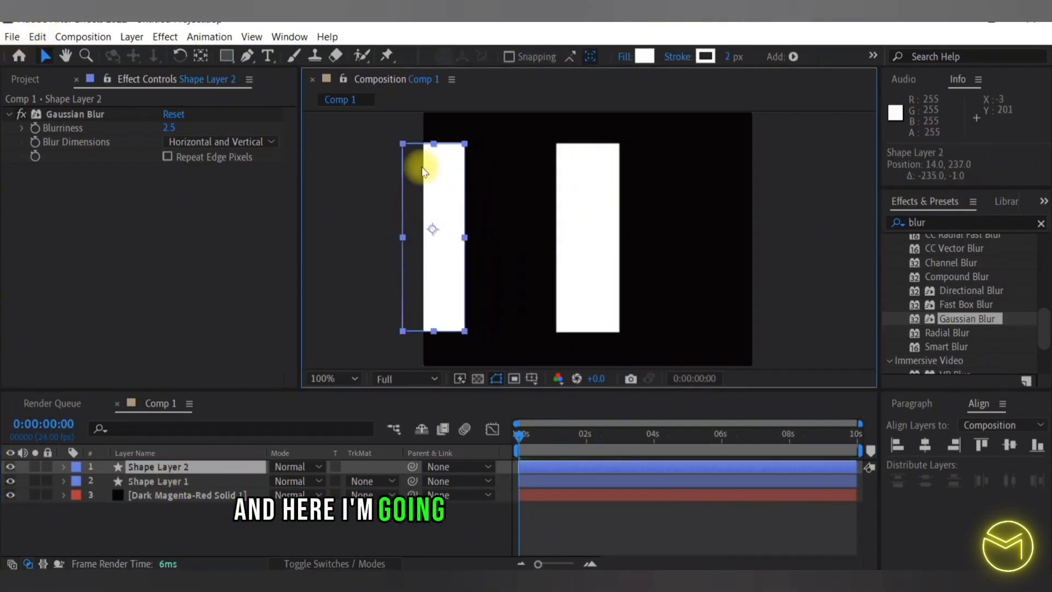
{"action": "left_click_drag", "start_coordinate": [434, 144], "coordinate": [442, 206]}
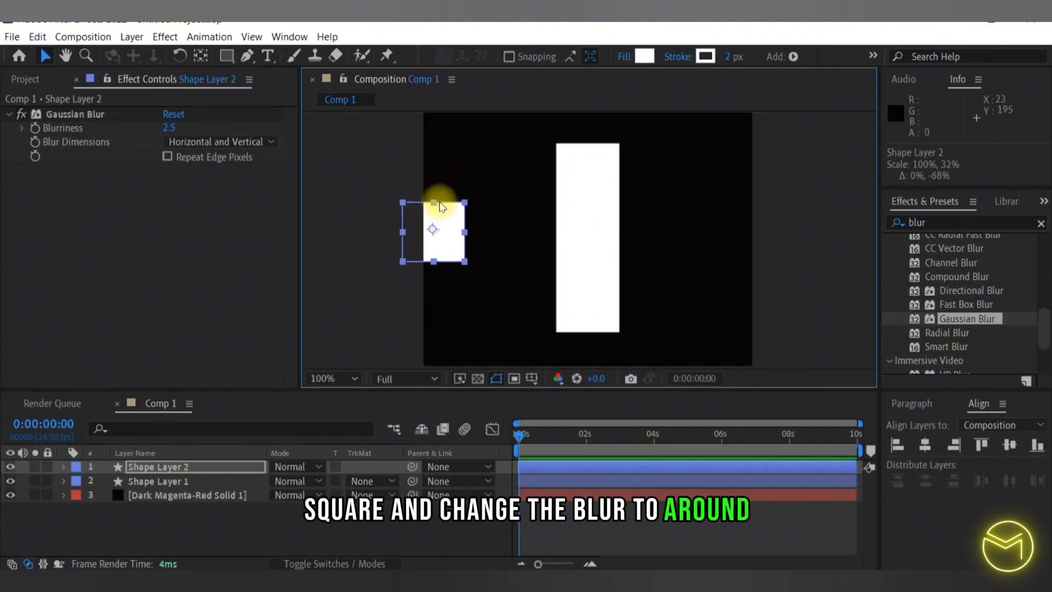
- Set the square's Gaussian Blur to 20 and shift it so it is centred on the composition's left edge
{"action": "left_click", "coordinate": [171, 129]}
{"action": "type", "text": "20"}
{"action": "left_click_drag", "start_coordinate": [433, 228], "coordinate": [423, 228]}
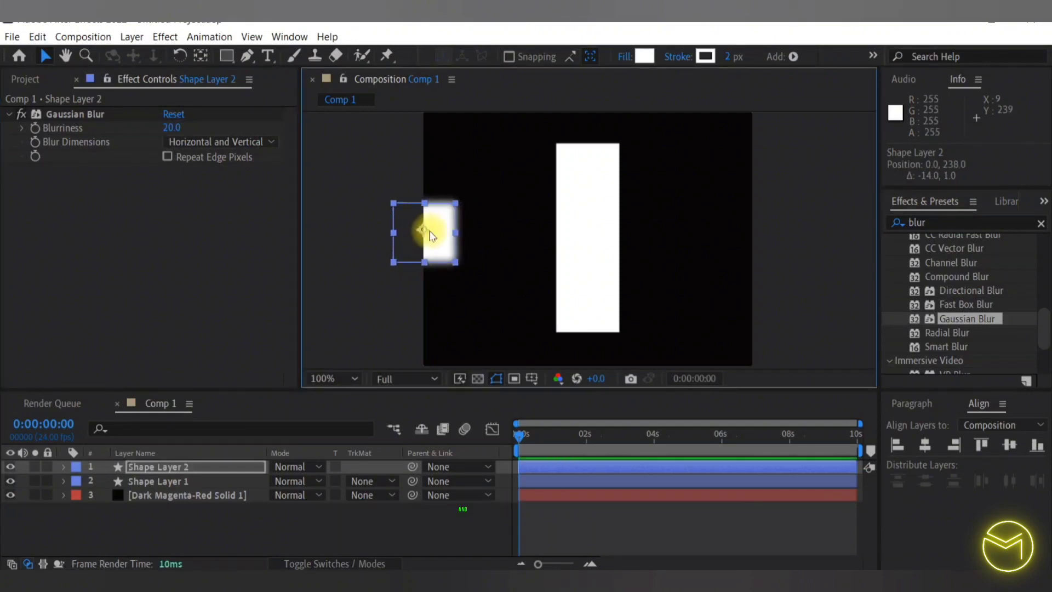
{"action": "left_click", "coordinate": [190, 525]}
- Duplicate the blurred square and place the copy across the composition's right edge
{"action": "left_click", "coordinate": [176, 468]}
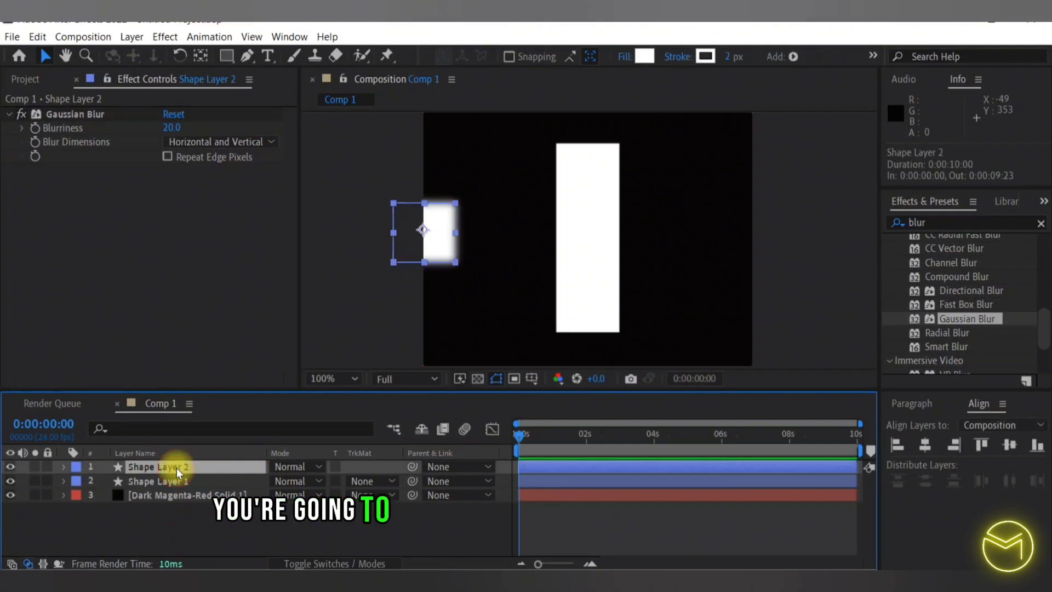
{"action": "key", "text": "ctrl+d"}
{"action": "left_click_drag", "start_coordinate": [463, 230], "coordinate": [748, 222]}
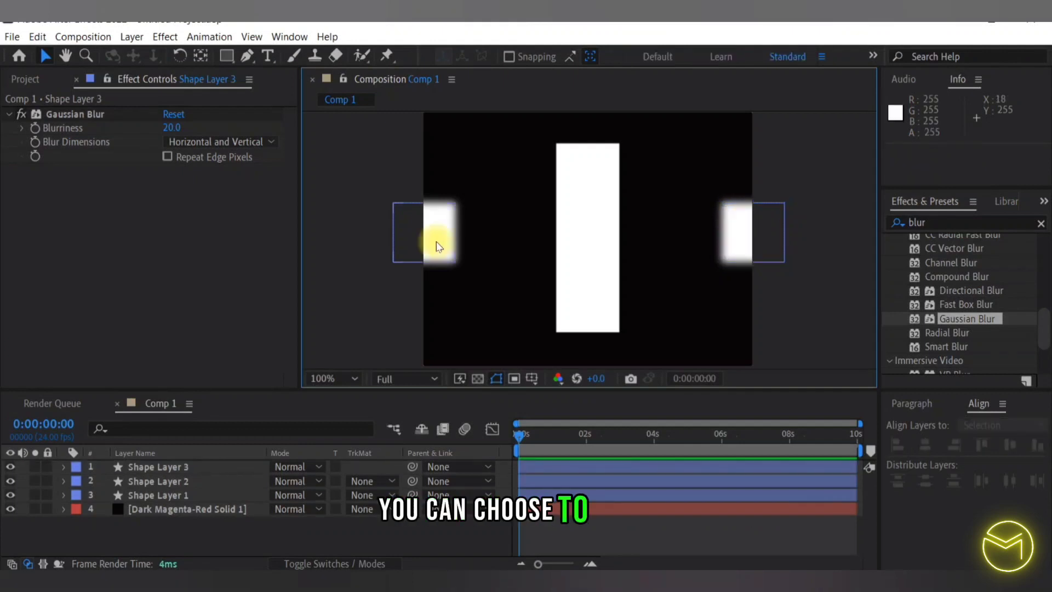
{"action": "left_click", "coordinate": [576, 224]}
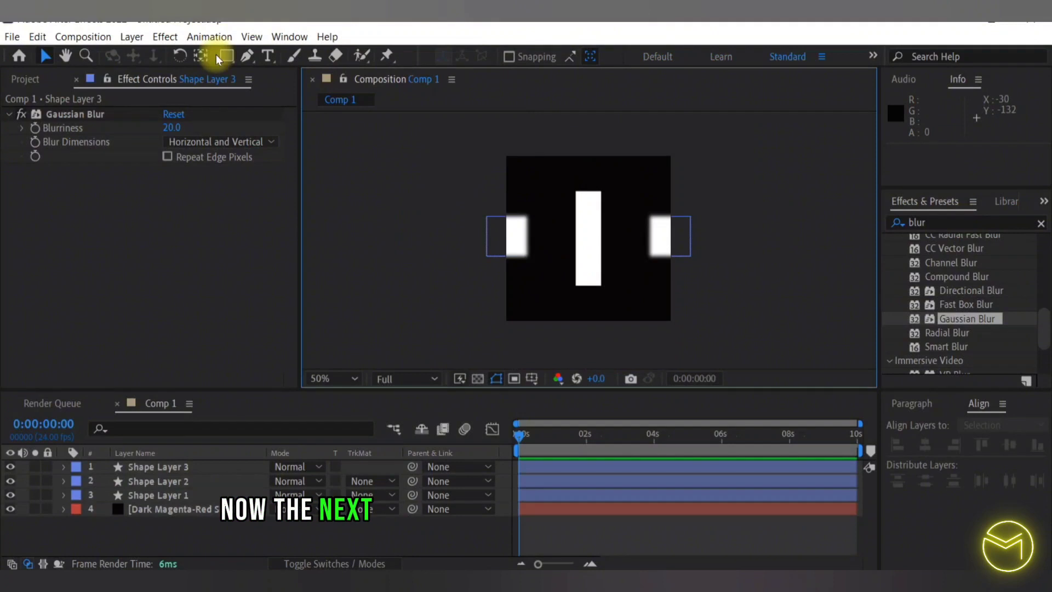
- Draw a wide white ellipse about 348 by 122 px across the composition's top edge
{"action": "left_click", "coordinate": [226, 56]}
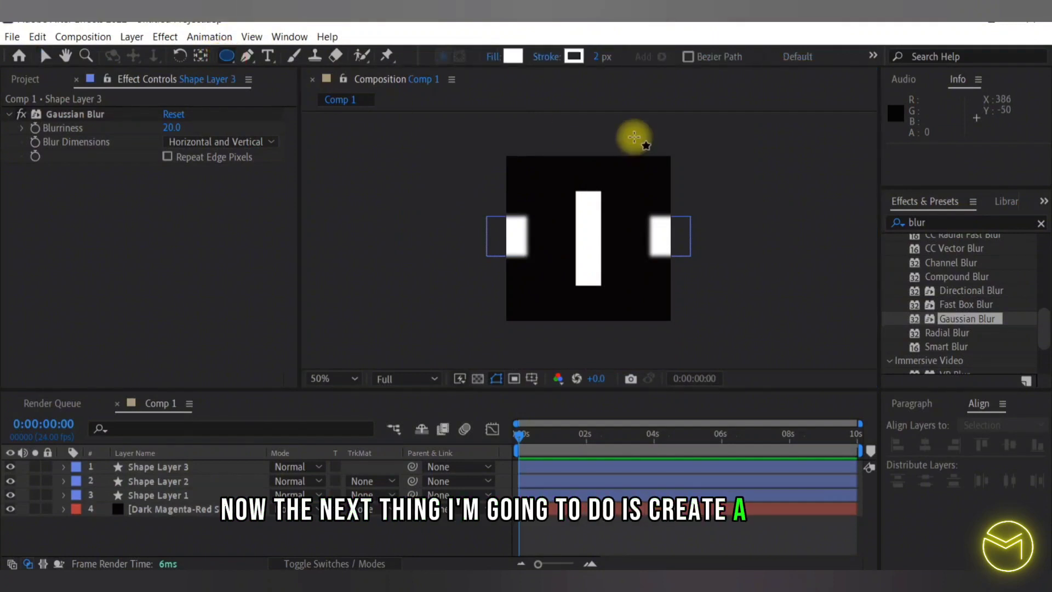
{"action": "left_click_drag", "start_coordinate": [530, 139], "coordinate": [645, 179]}
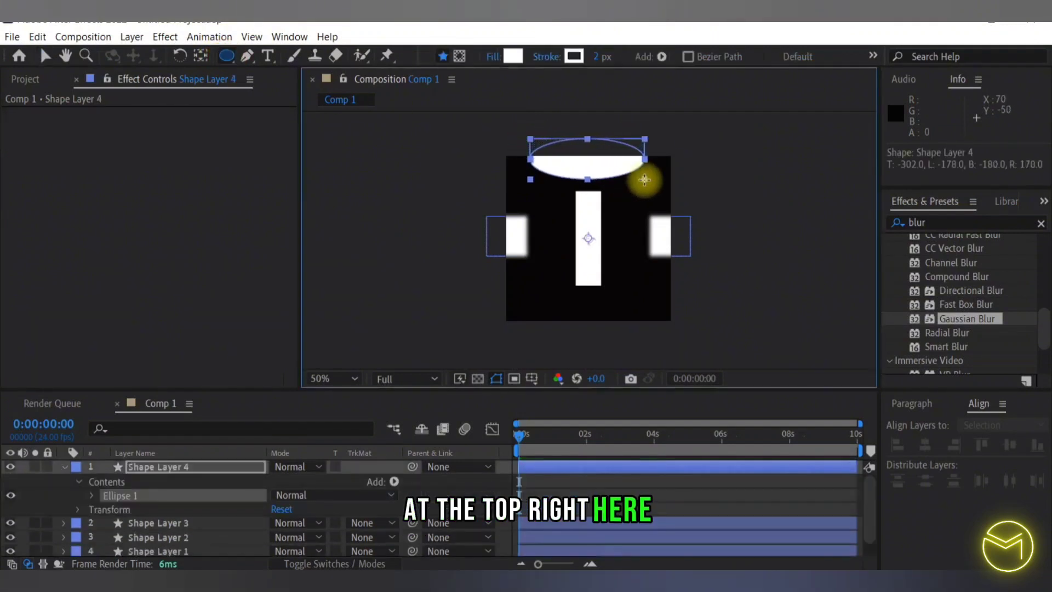
{"action": "key", "text": "v"}
- Apply Gaussian Blur with a blurriness of 210 to the ellipse and move it up, mostly above the frame
{"action": "double_click", "coordinate": [962, 321]}
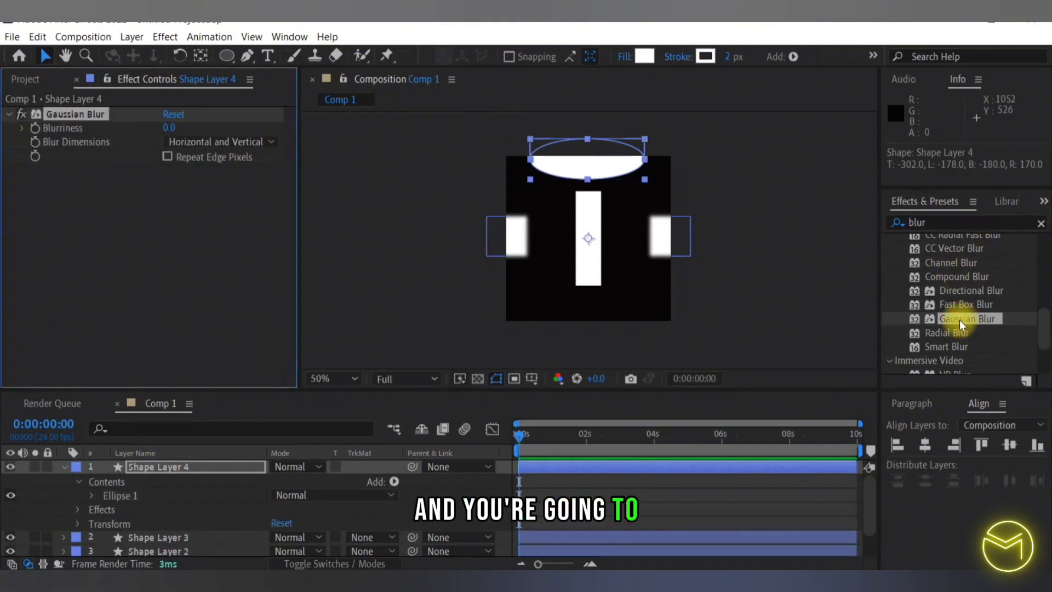
{"action": "left_click", "coordinate": [169, 128]}
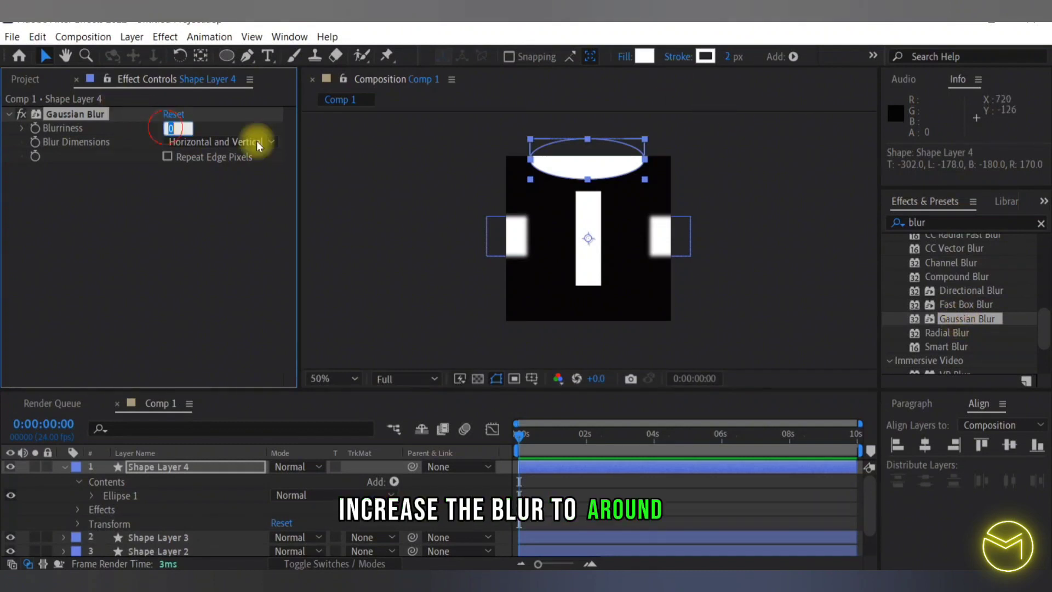
{"action": "type", "text": "210.0"}
{"action": "left_click_drag", "start_coordinate": [570, 157], "coordinate": [568, 139]}
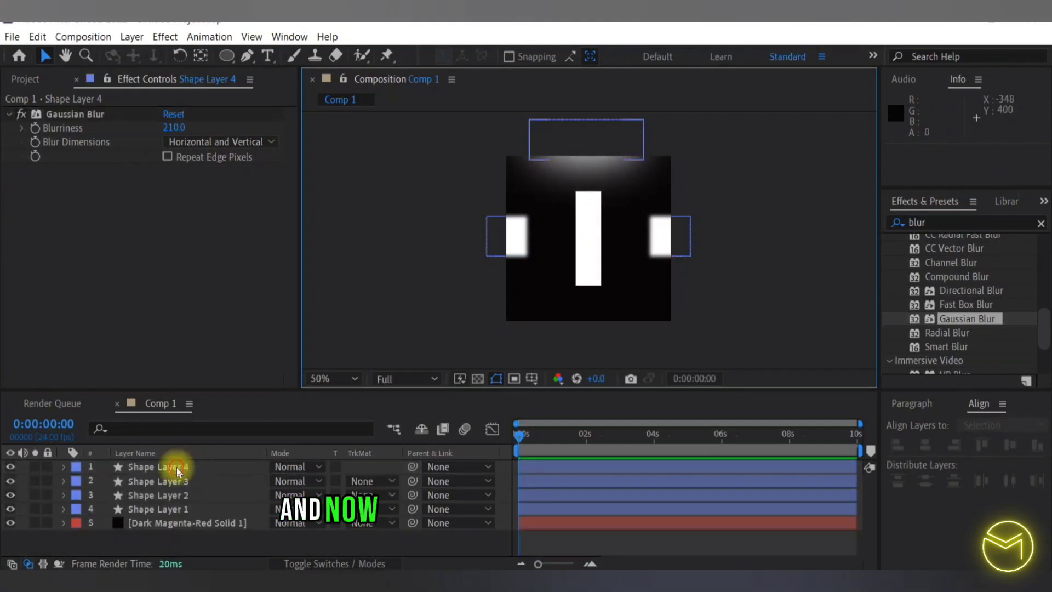
- Duplicate the blurred ellipse and move the copy just below the composition's bottom edge
{"action": "left_click", "coordinate": [177, 471]}
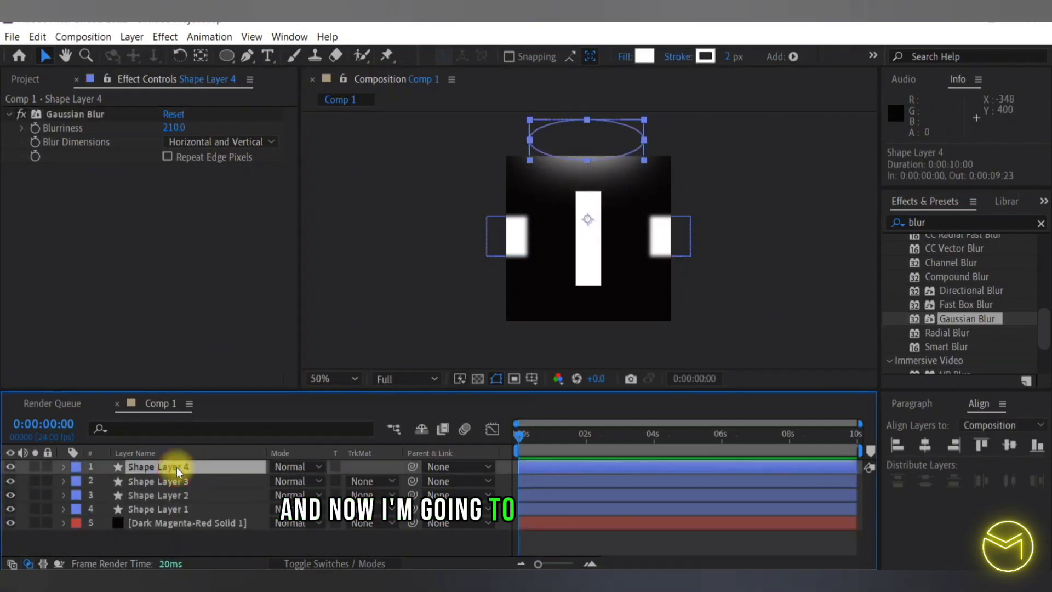
{"action": "key", "text": "ctrl+d"}
{"action": "left_click_drag", "start_coordinate": [591, 147], "coordinate": [591, 336]}
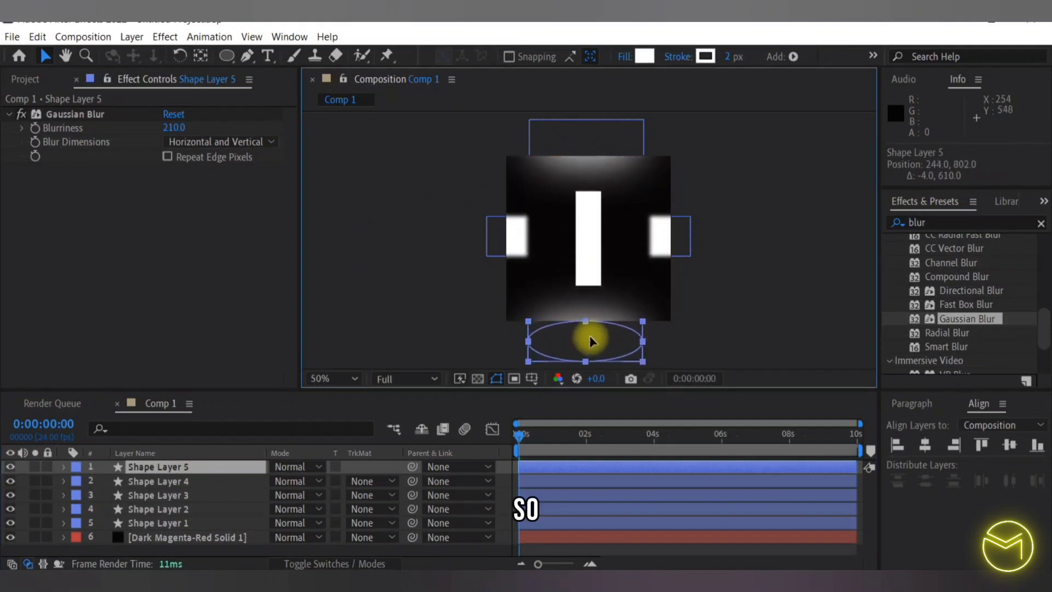
{"action": "left_click", "coordinate": [705, 290]}
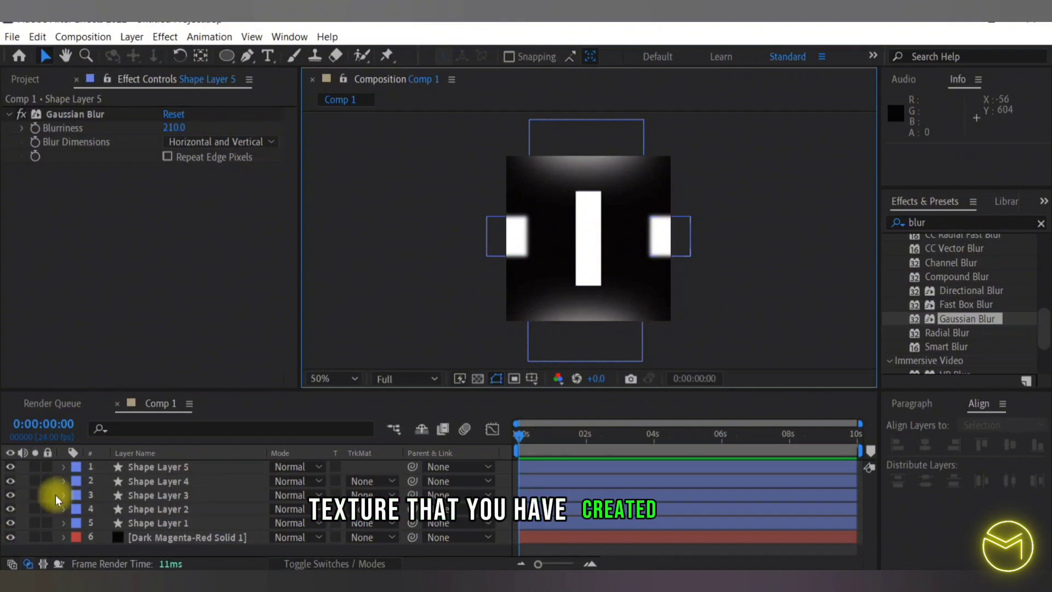
- Rename the composition as texture
{"action": "left_click", "coordinate": [83, 35]}
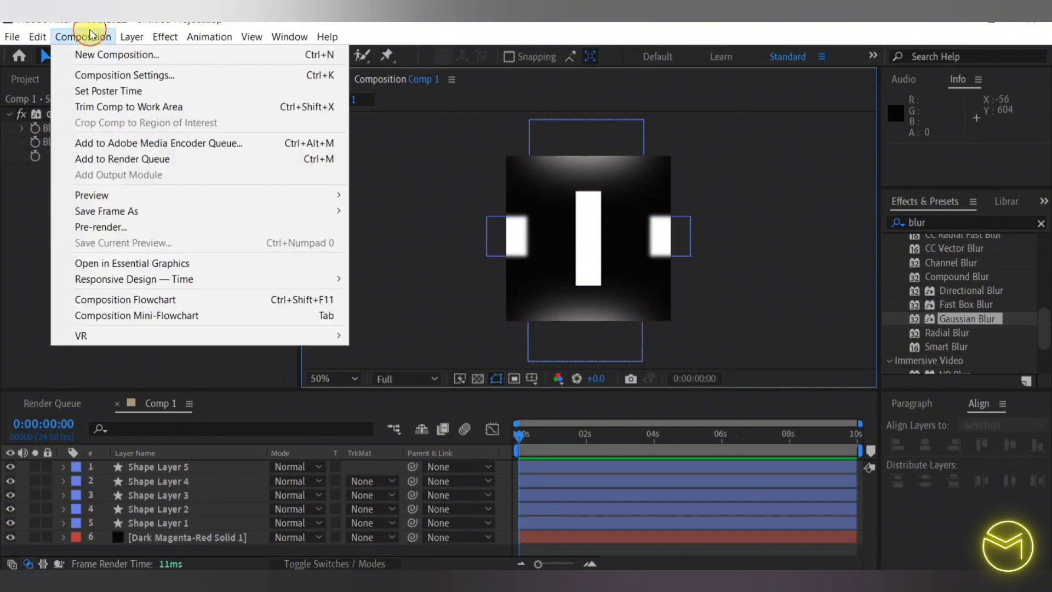
{"action": "left_click", "coordinate": [120, 70]}
{"action": "type", "text": "te"}
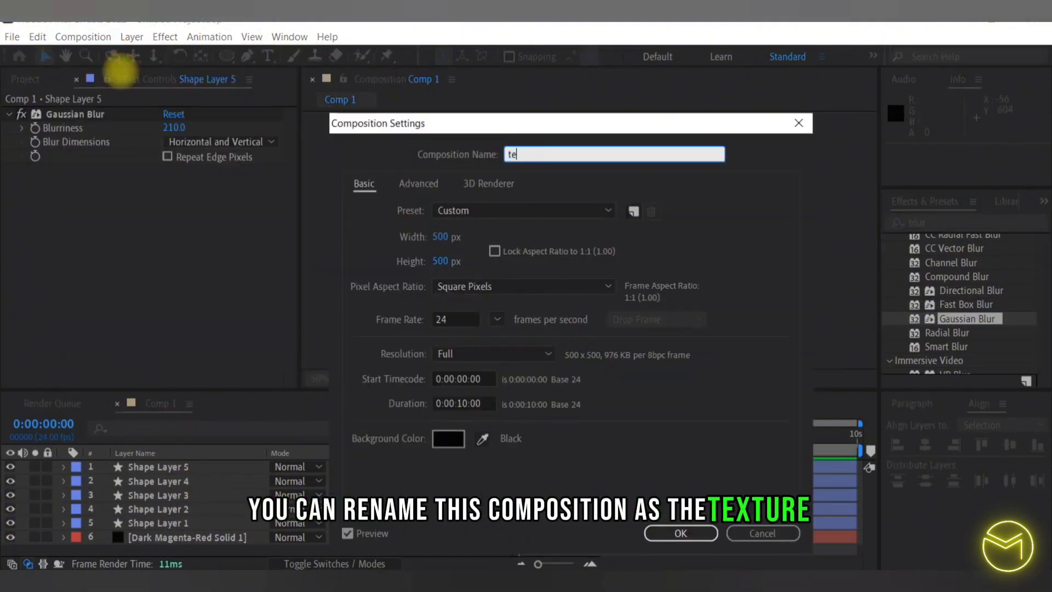
{"action": "type", "text": "xture"}
{"action": "key", "text": "Return"}
- Create a new 1920 x 1080 px composition and place the texture composition in it as a layer
{"action": "left_click", "coordinate": [83, 36]}
{"action": "left_click", "coordinate": [132, 52]}
{"action": "left_click", "coordinate": [433, 237]}
{"action": "type", "text": "1920"}
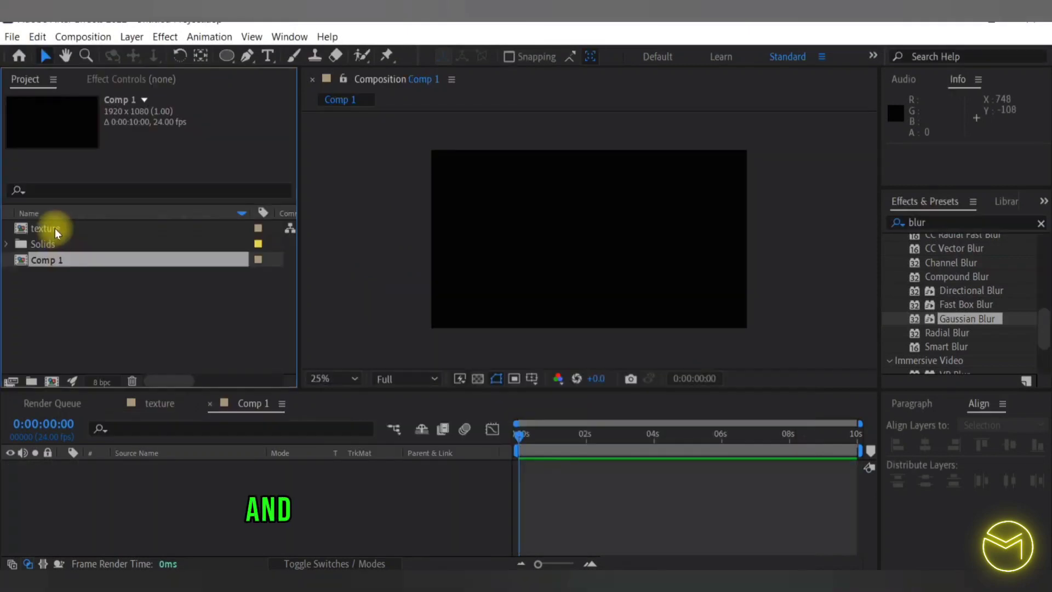
{"action": "left_click_drag", "start_coordinate": [55, 228], "coordinate": [154, 476]}
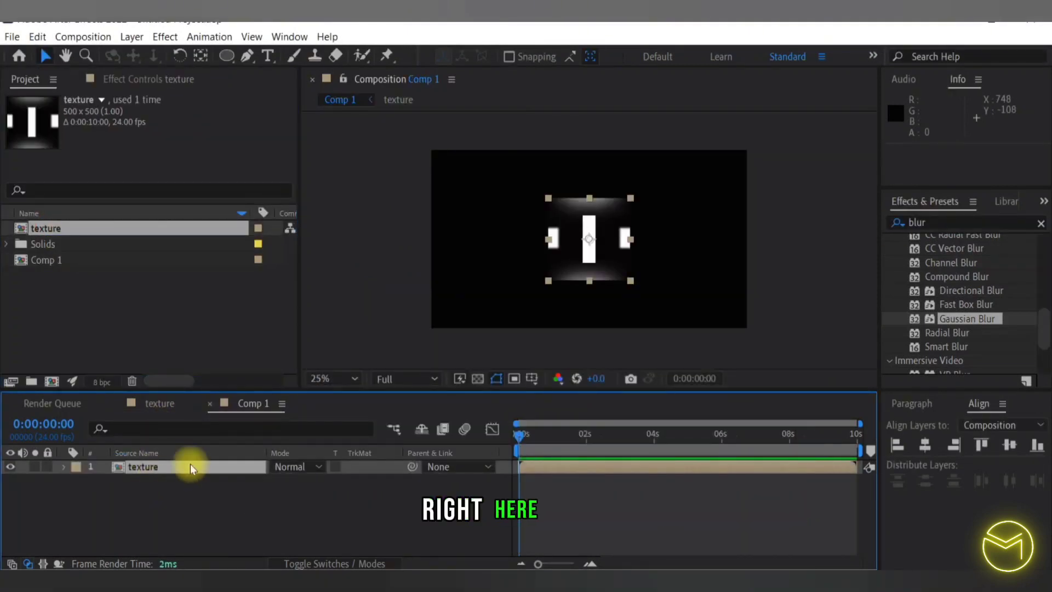
- Apply Motion Tile to the texture layer with output width and height of 2000 and Mirror Edges enabled
{"action": "left_click", "coordinate": [936, 222]}
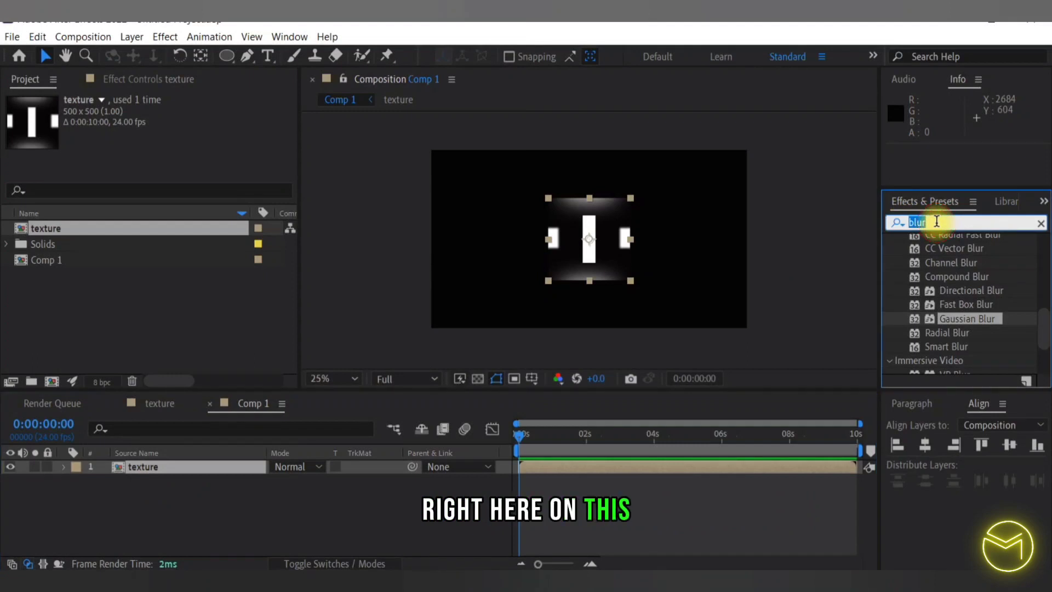
{"action": "type", "text": "motion"}
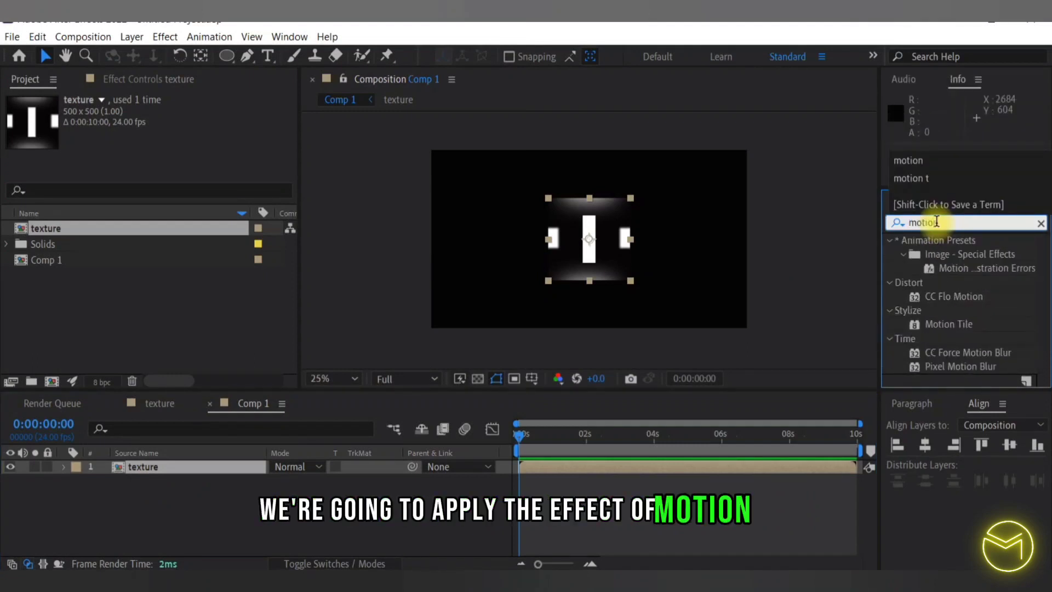
{"action": "double_click", "coordinate": [949, 324]}
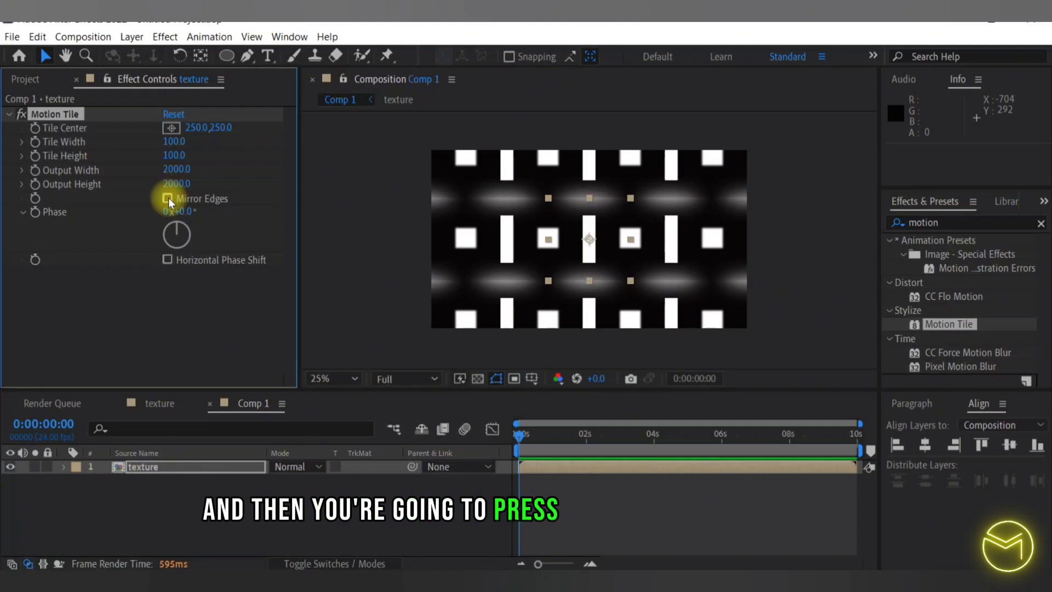
{"action": "left_click", "coordinate": [168, 198]}
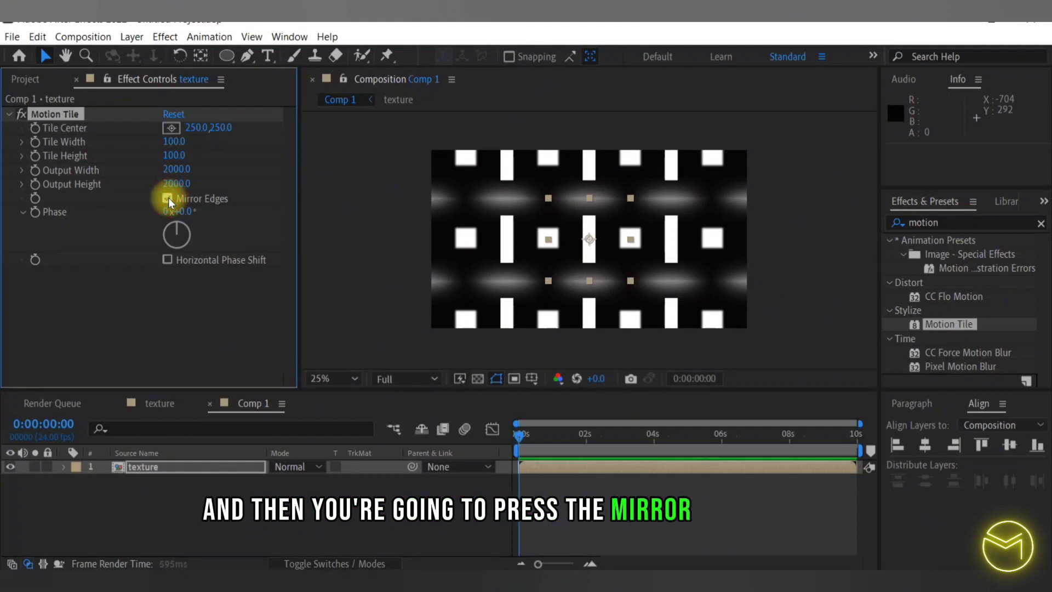
- Set the texture layer's rotation to 25 degrees
{"action": "left_click", "coordinate": [64, 467]}
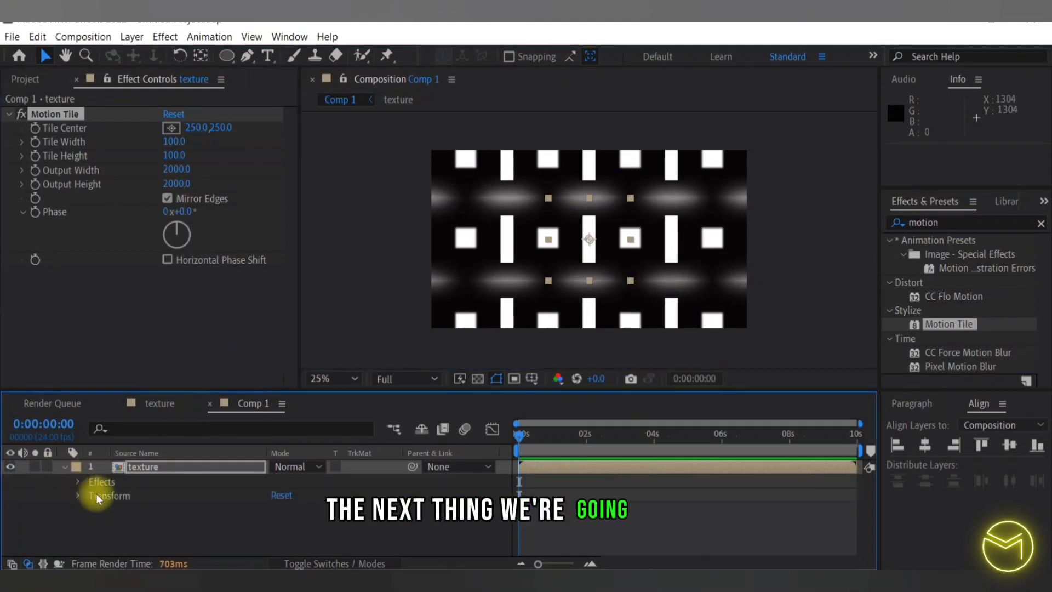
{"action": "left_click", "coordinate": [77, 495]}
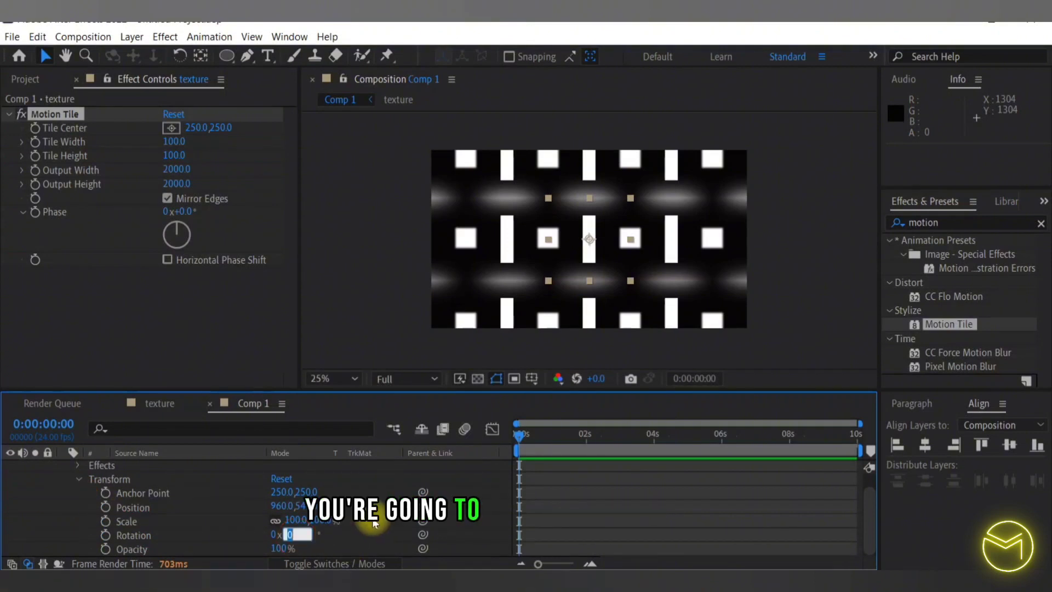
{"action": "key", "text": "Return"}
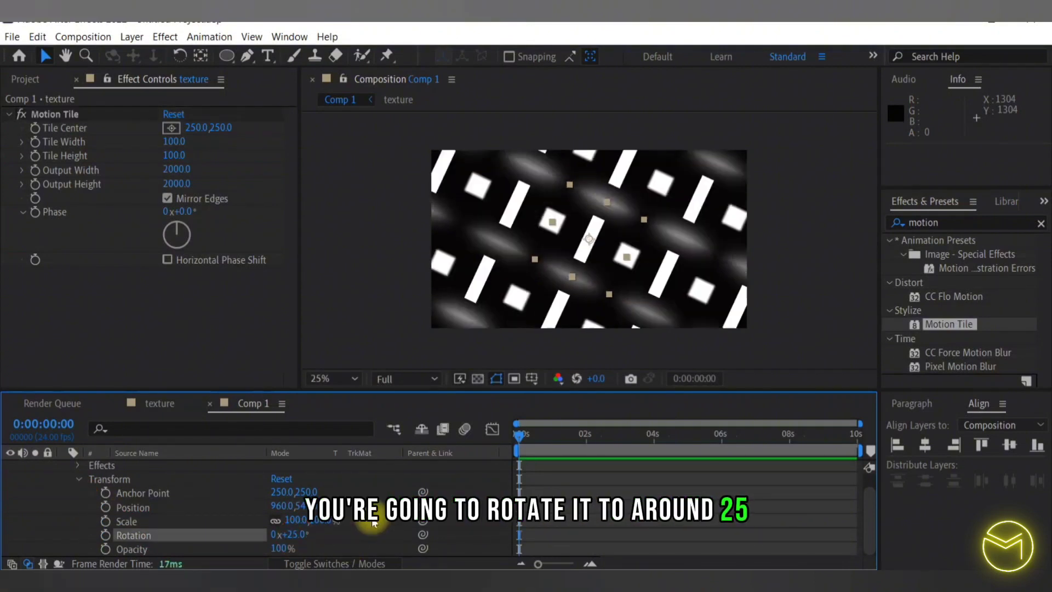
- Separate the texture layer's Position into X and Y dimensions and enable keyframing for both at 0 seconds
{"action": "scroll", "coordinate": [374, 521], "scroll_direction": "up", "scroll_amount": 1}
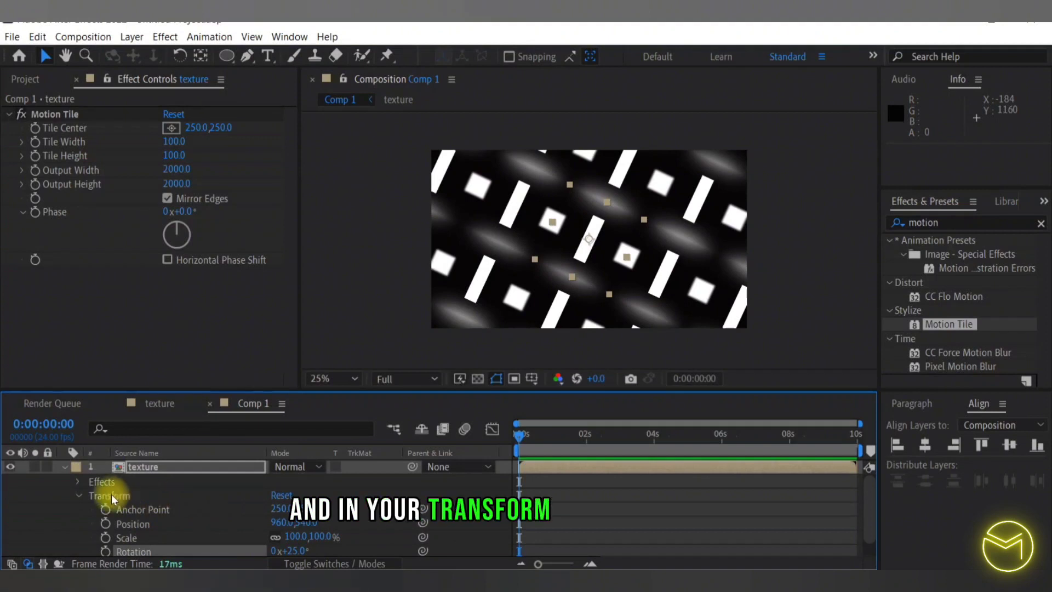
{"action": "right_click", "coordinate": [140, 527]}
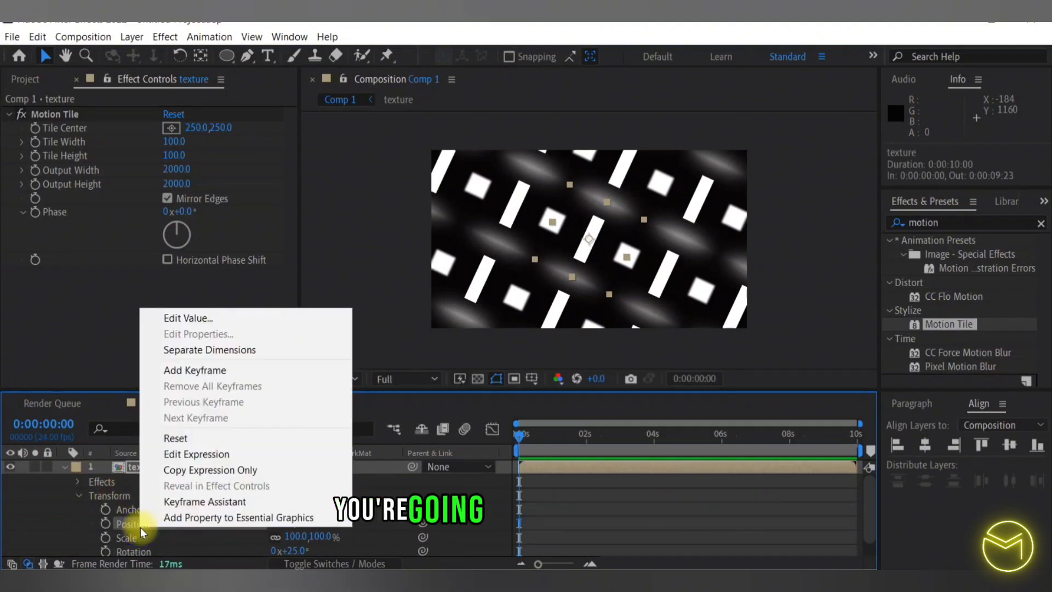
{"action": "left_click", "coordinate": [214, 352]}
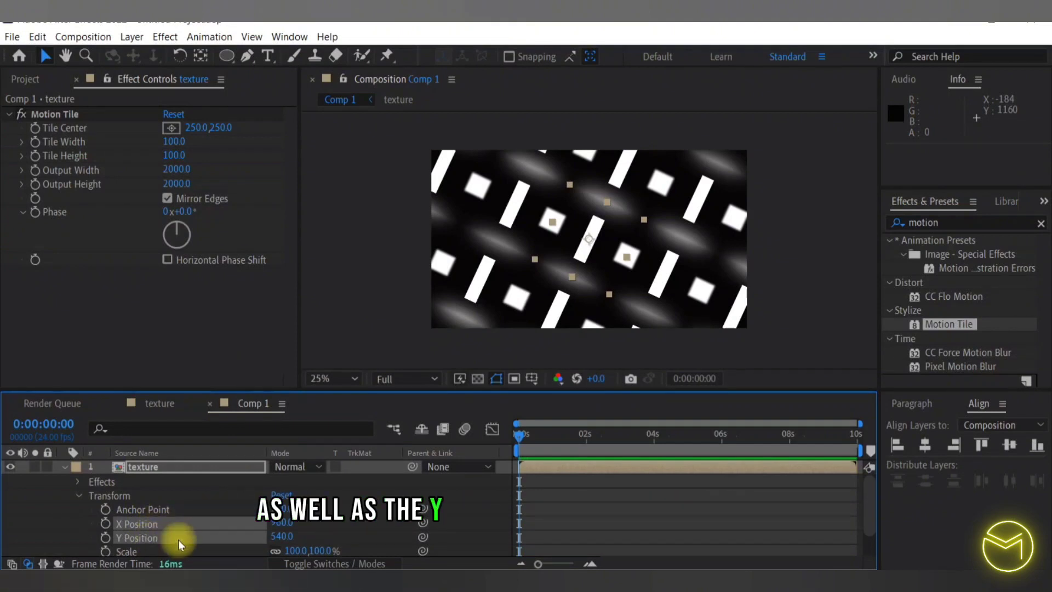
{"action": "left_click", "coordinate": [105, 524]}
{"action": "left_click", "coordinate": [106, 538]}
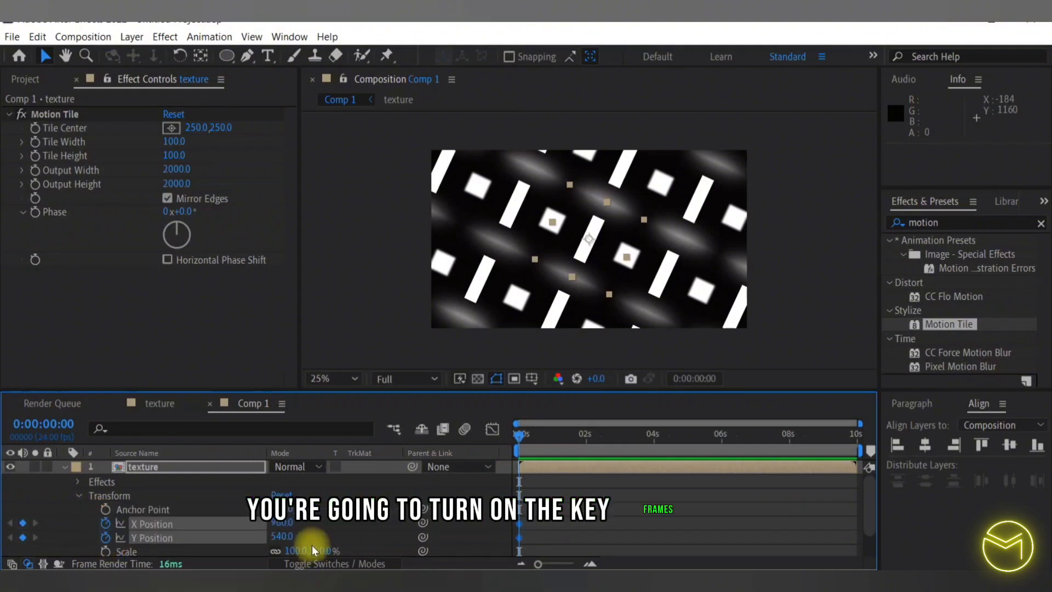
- Set the texture layer's X Position and Y Position to 0 at the start of the composition
{"action": "left_click", "coordinate": [281, 524]}
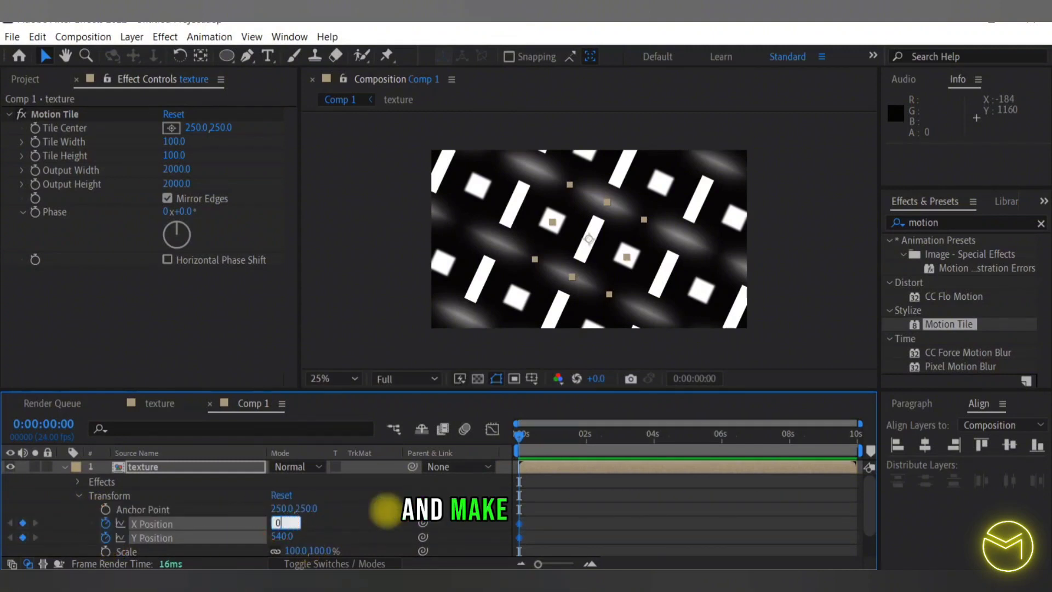
{"action": "left_click", "coordinate": [284, 539]}
{"action": "type", "text": "0"}
{"action": "key", "text": "Return"}
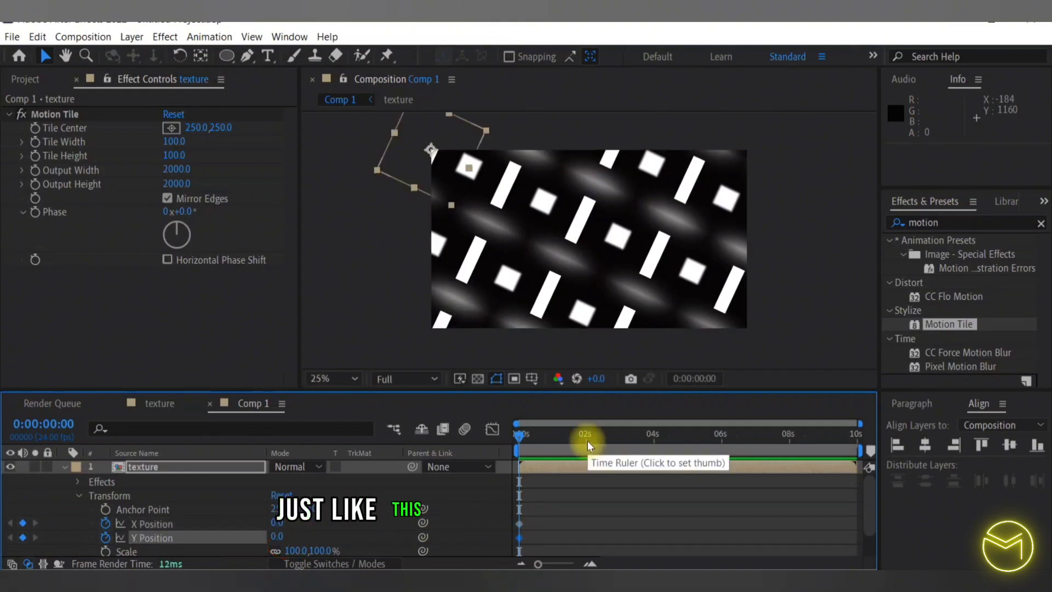
- At 2 seconds, keyframe the texture layer's X Position at 400 and Y Position at 300, and preview the motion
{"action": "left_click", "coordinate": [588, 441]}
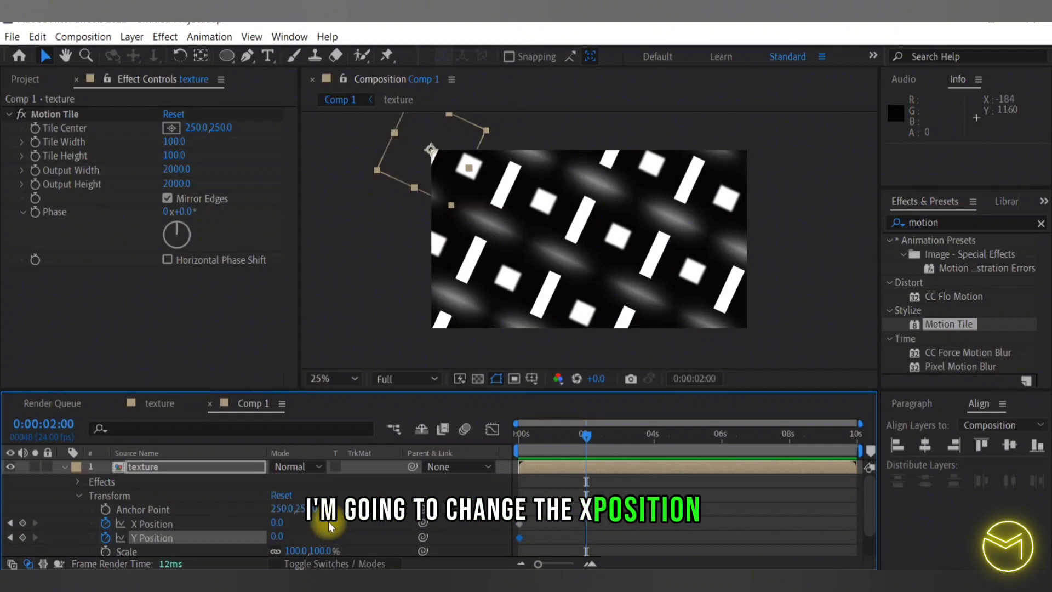
{"action": "left_click", "coordinate": [279, 523]}
{"action": "type", "text": "400"}
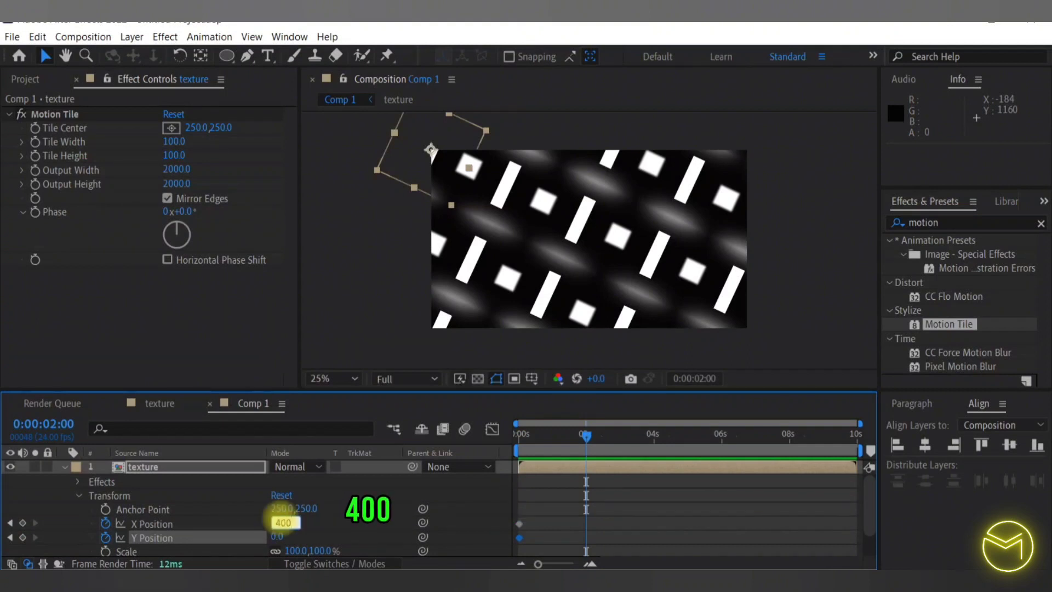
{"action": "left_click", "coordinate": [274, 537]}
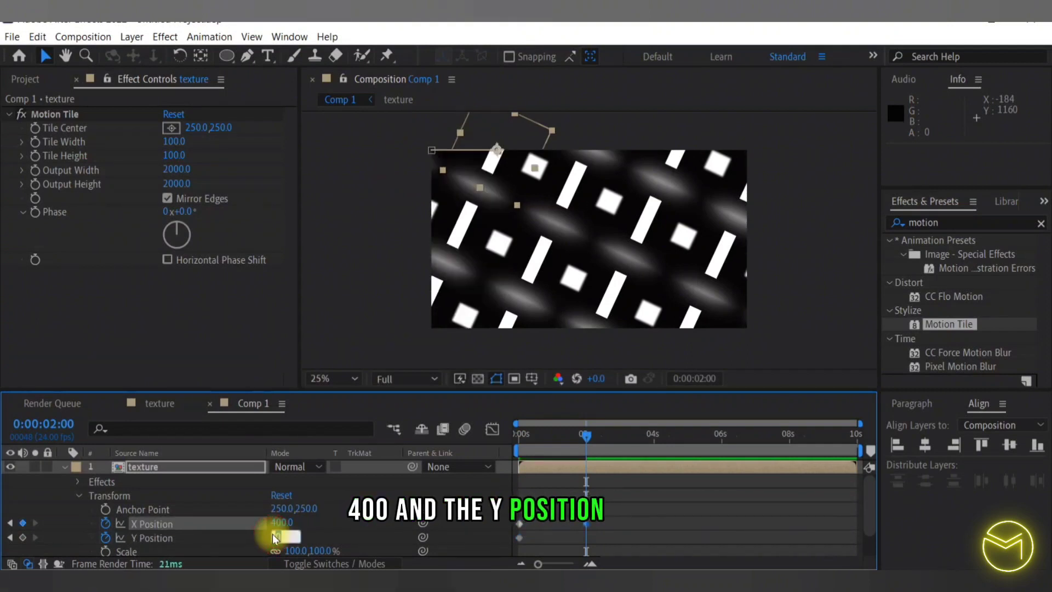
{"action": "key", "text": "Return"}
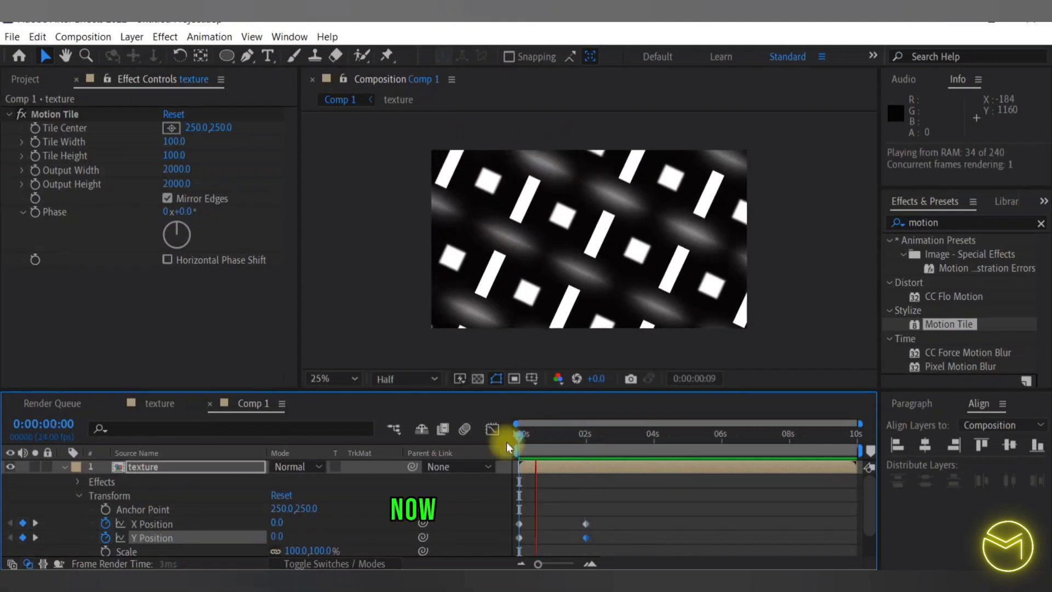
{"action": "left_click", "coordinate": [576, 441]}
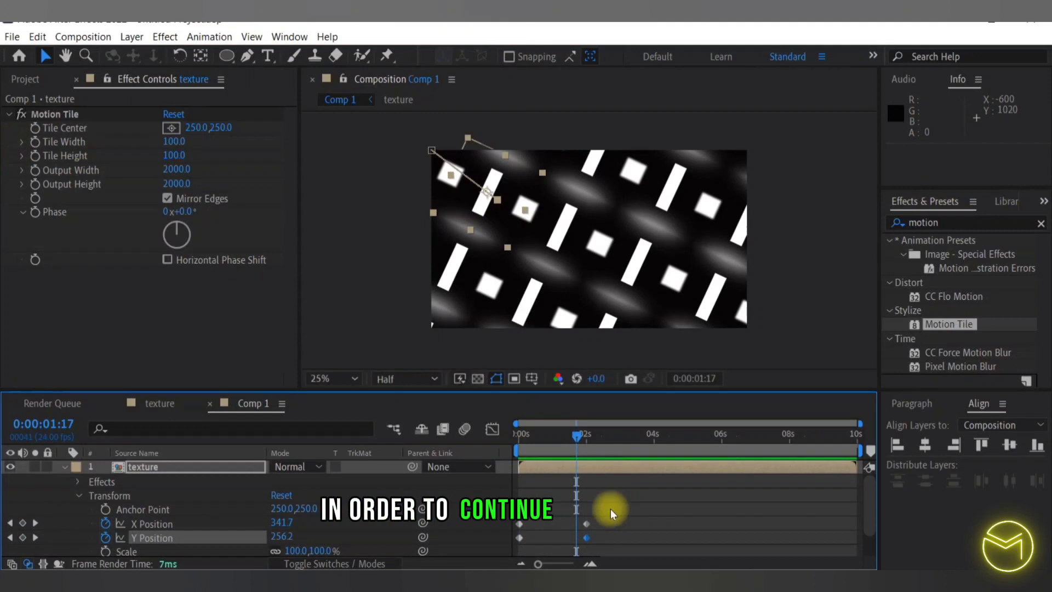
{"action": "left_click", "coordinate": [591, 435]}
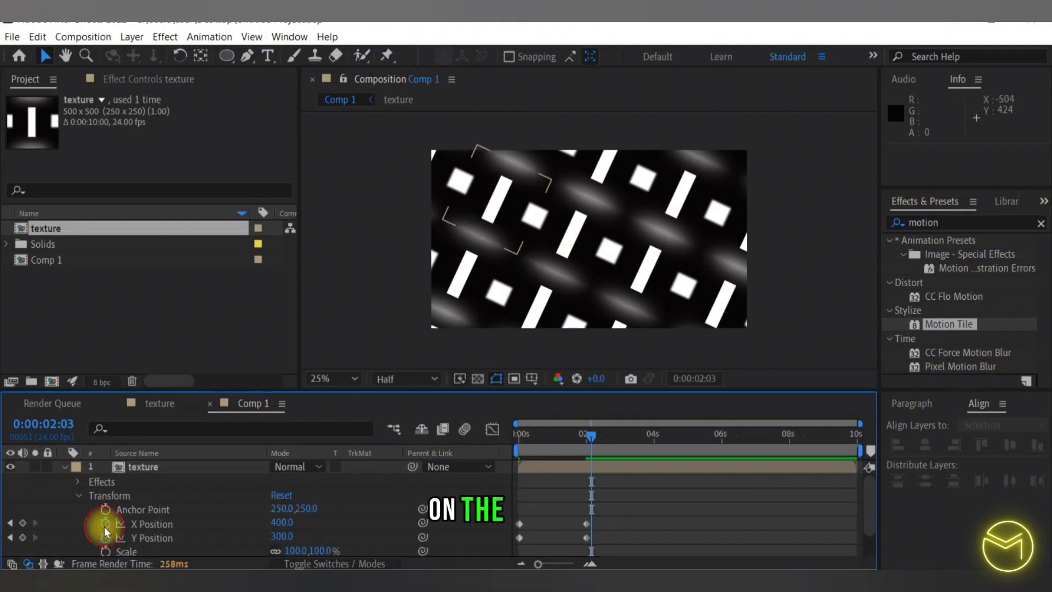
- Add the loopOut(type = "cycle", numKeyframes = 0) expression to the texture layer's X Position
{"action": "left_click", "coordinate": [104, 525], "text": "alt"}
{"action": "left_click", "coordinate": [332, 537]}
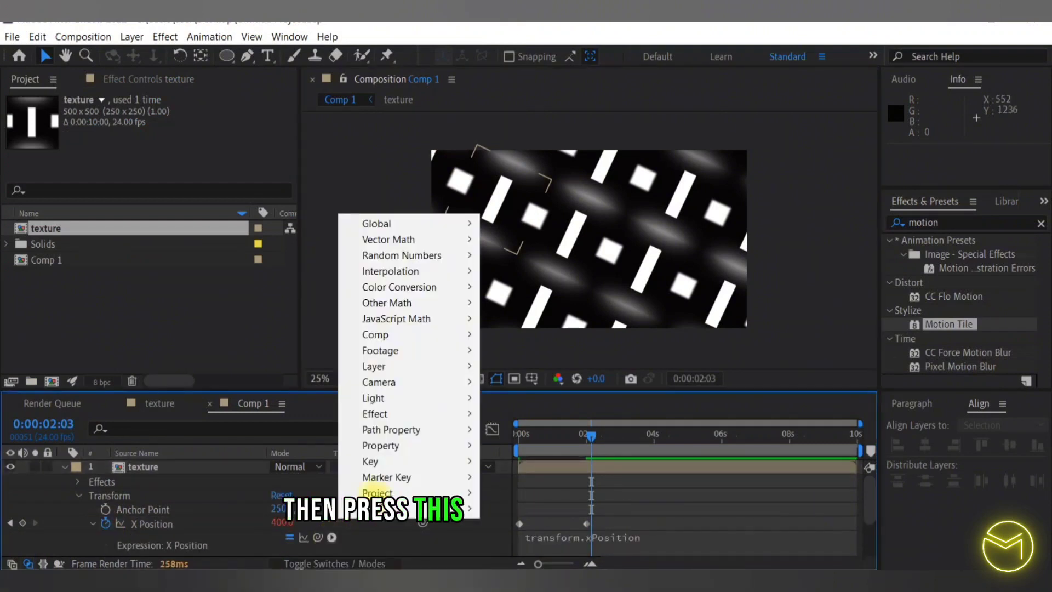
{"action": "mouse_move", "coordinate": [435, 453]}
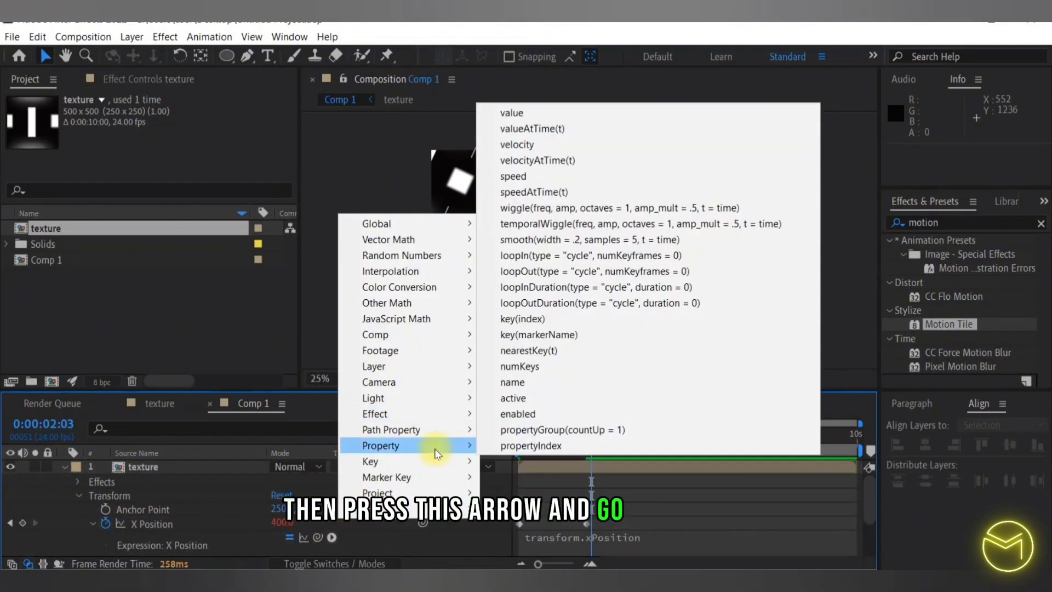
{"action": "left_click", "coordinate": [574, 271]}
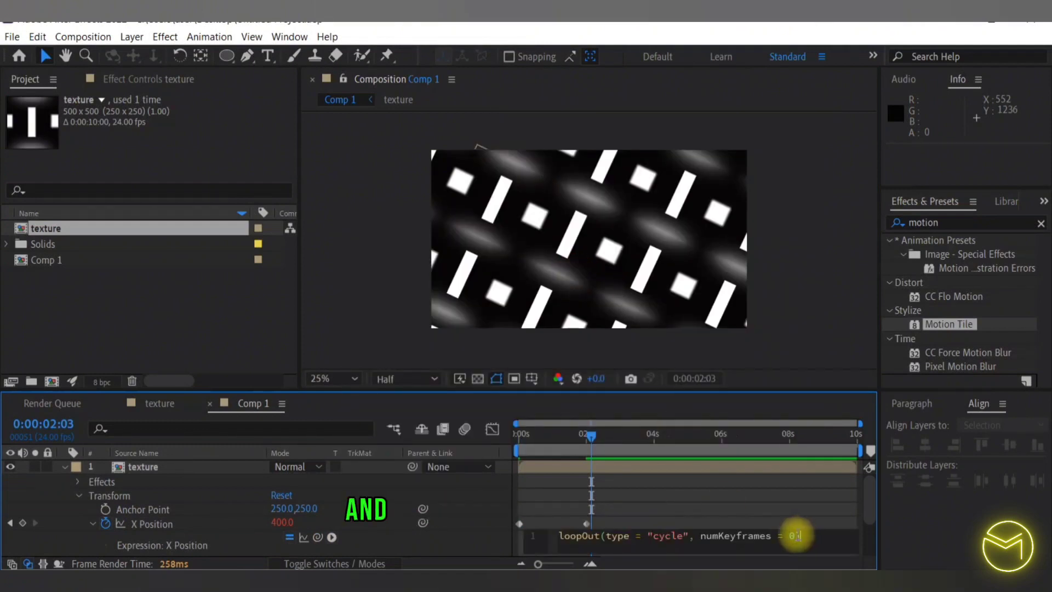
- Edit the X Position expression to read loopOut(type = "continue"), removing the numKeyframes argument
{"action": "left_click", "coordinate": [793, 535]}
{"action": "left_click_drag", "start_coordinate": [794, 536], "coordinate": [689, 538]}
{"action": "key", "text": "BackSpace"}
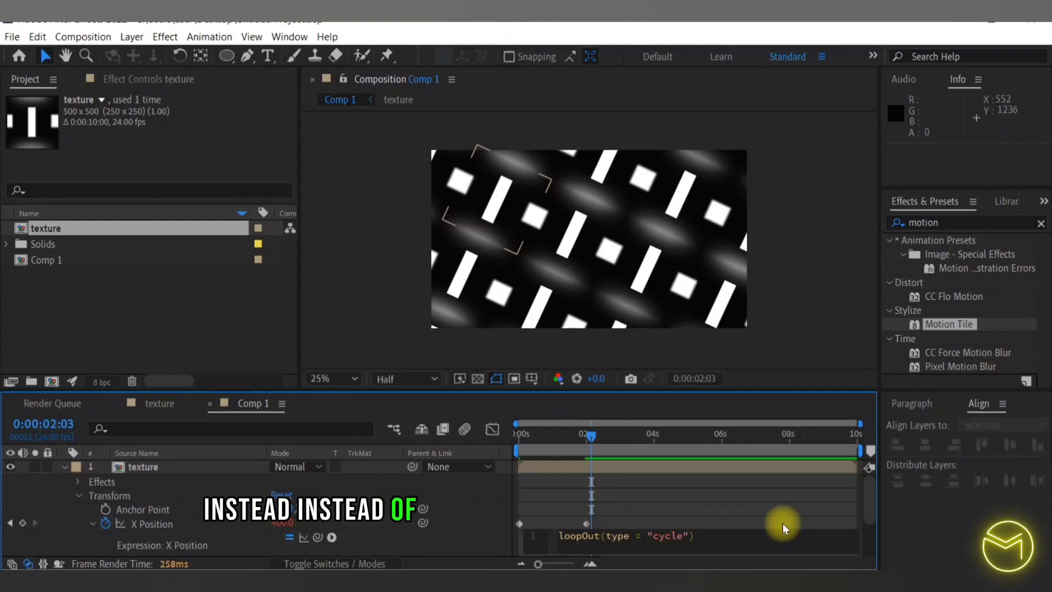
{"action": "key", "text": "Left"}
{"action": "key", "text": "BackSpace"}
{"action": "key", "text": "BackSpace"}
{"action": "key", "text": "BackSpace"}
{"action": "key", "text": "BackSpace"}
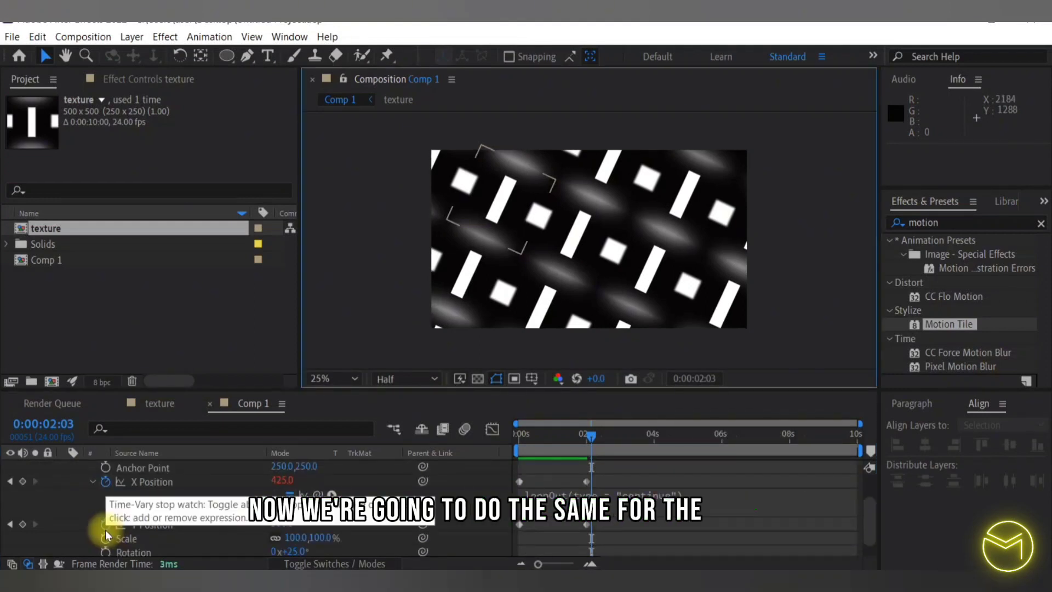
- Add the expression loopOut(type = "continue") to Y Position and play the animation past the 2-second keyframes
{"action": "left_click", "coordinate": [106, 528]}
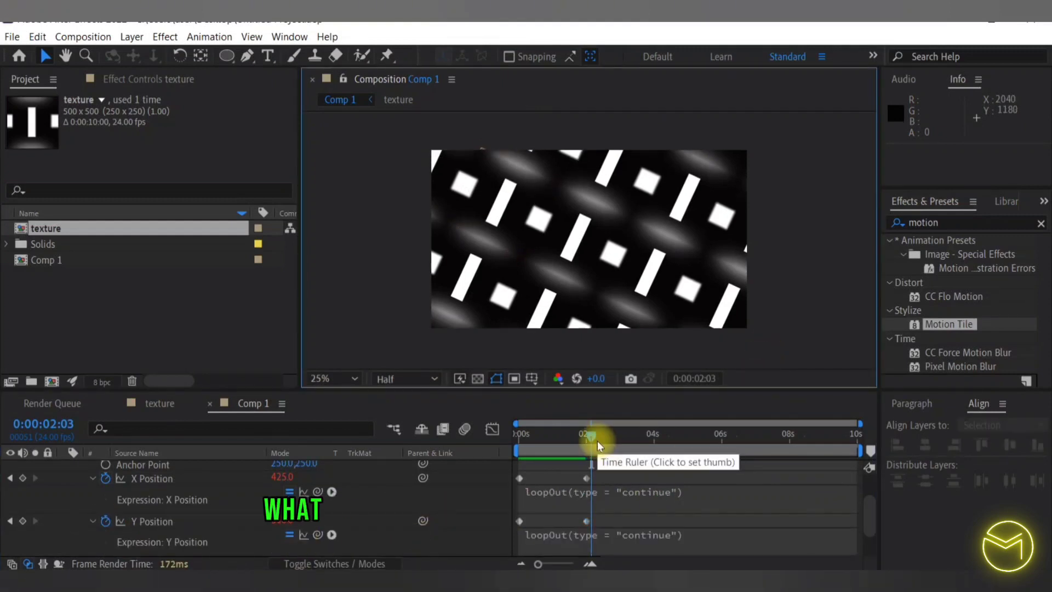
{"action": "left_click", "coordinate": [587, 436]}
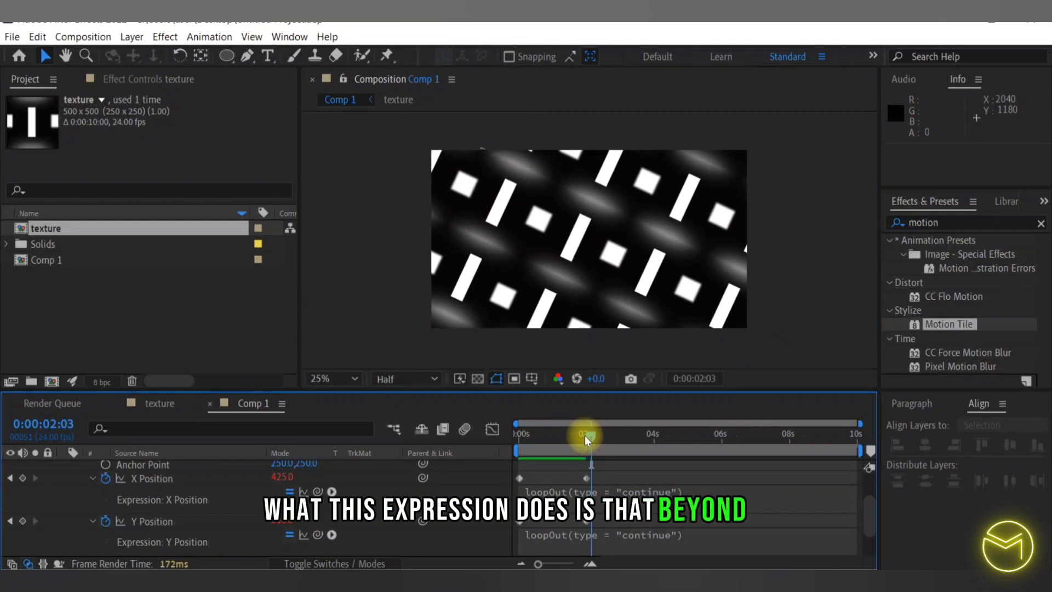
{"action": "left_click", "coordinate": [585, 434]}
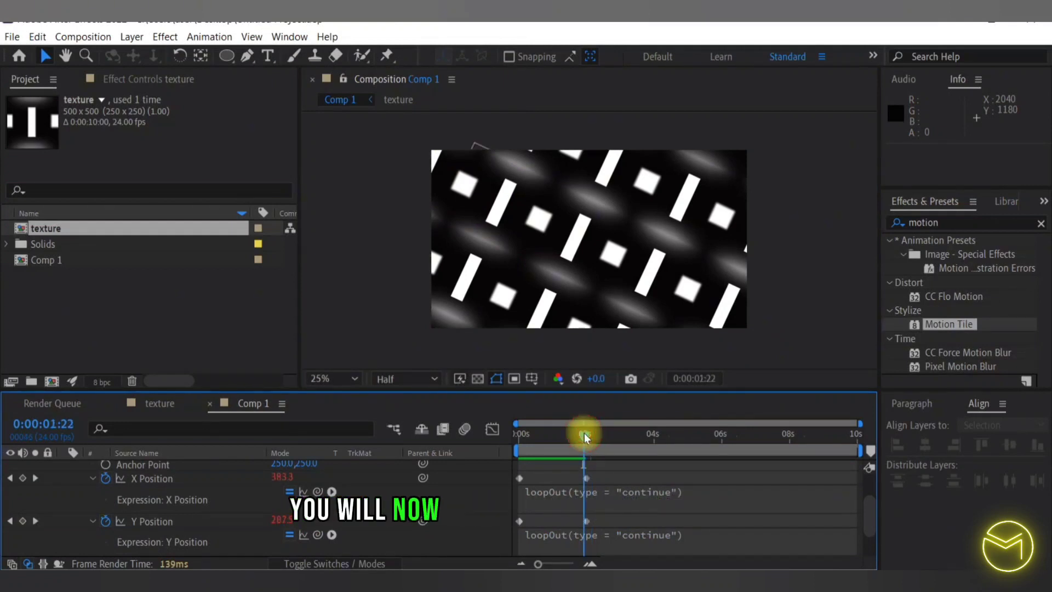
{"action": "key", "text": "space"}
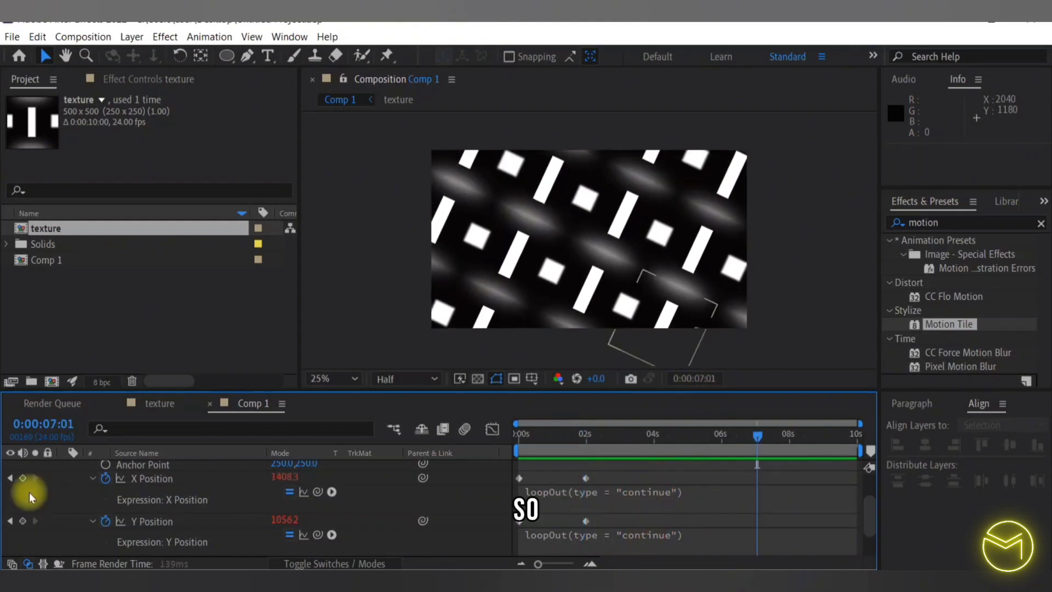
- In the texture composition, set the opacity of Shape Layer 4 and Shape Layer 5 to 40%, and return to Comp 1
{"action": "scroll", "coordinate": [55, 496], "scroll_direction": "up", "scroll_amount": 3}
{"action": "left_click", "coordinate": [62, 467]}
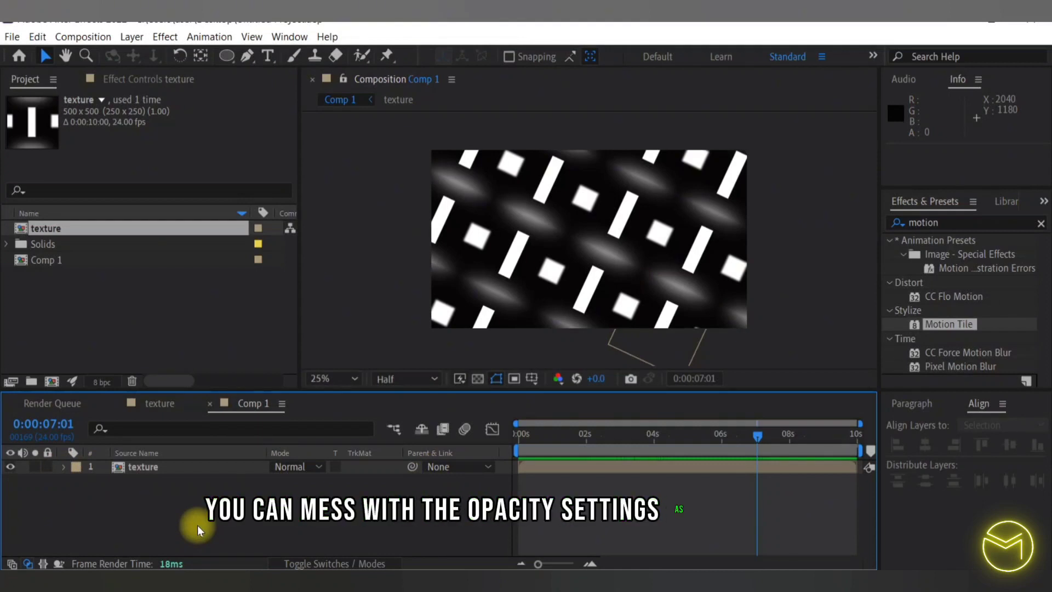
{"action": "left_click", "coordinate": [160, 402]}
{"action": "left_click", "coordinate": [63, 481]}
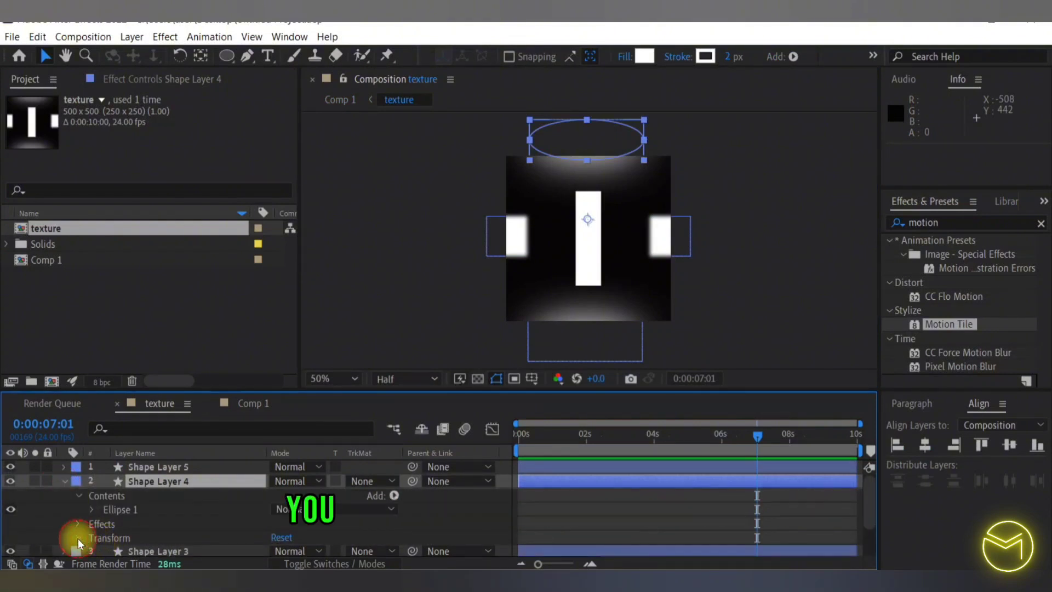
{"action": "left_click", "coordinate": [78, 539]}
{"action": "left_click", "coordinate": [276, 550]}
{"action": "type", "text": "0"}
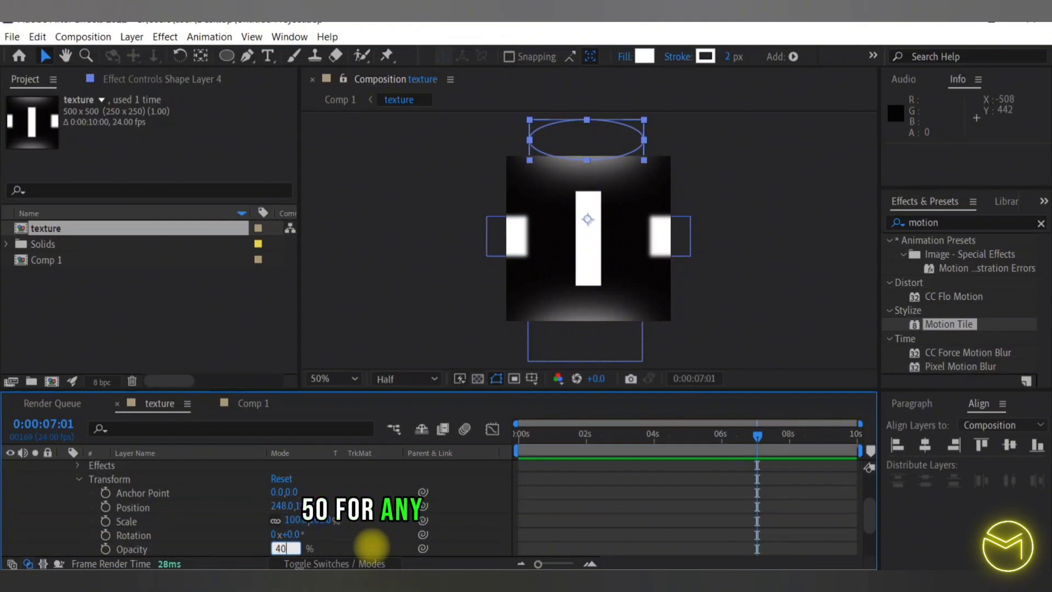
{"action": "left_click", "coordinate": [372, 547]}
{"action": "scroll", "coordinate": [31, 499], "scroll_direction": "up", "scroll_amount": 3}
{"action": "left_click", "coordinate": [239, 405]}
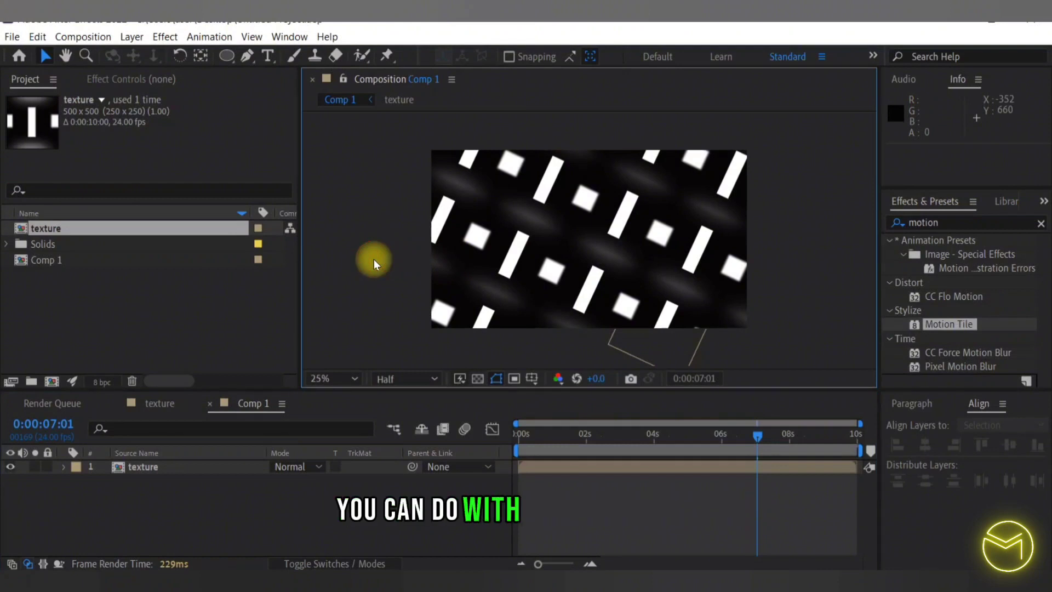
- Examine the background solid layer in the texture composition and return to Comp 1
{"action": "left_click", "coordinate": [157, 405]}
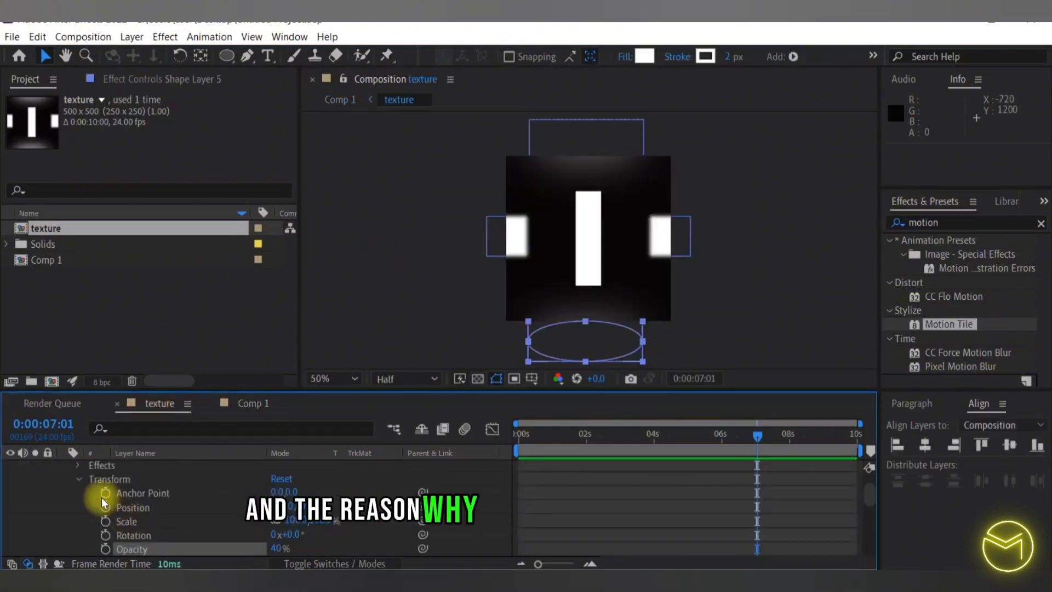
{"action": "scroll", "coordinate": [64, 472], "scroll_direction": "up", "scroll_amount": 2}
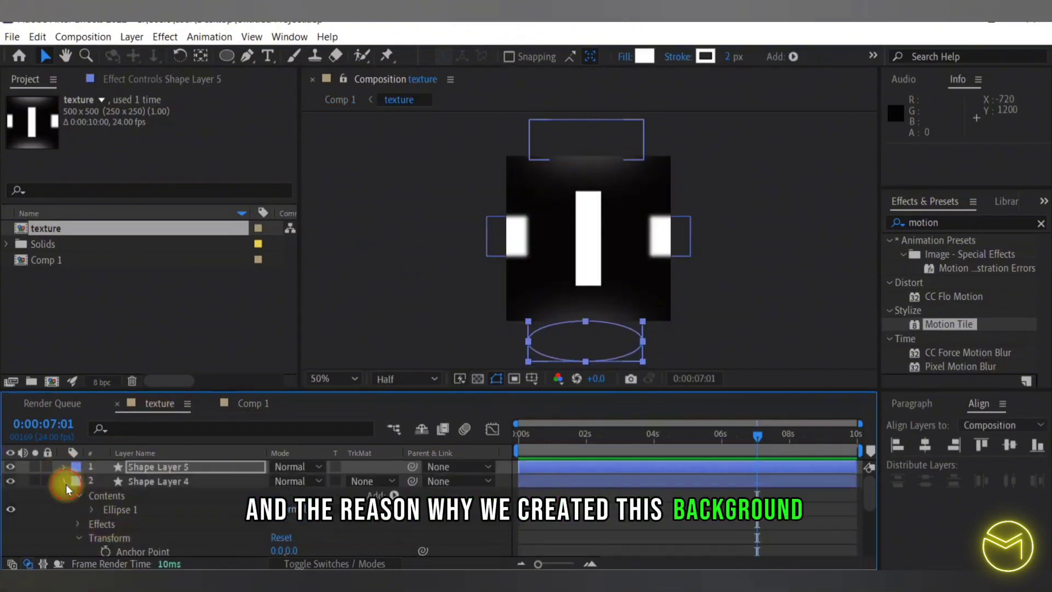
{"action": "left_click", "coordinate": [65, 482]}
{"action": "left_click", "coordinate": [181, 539]}
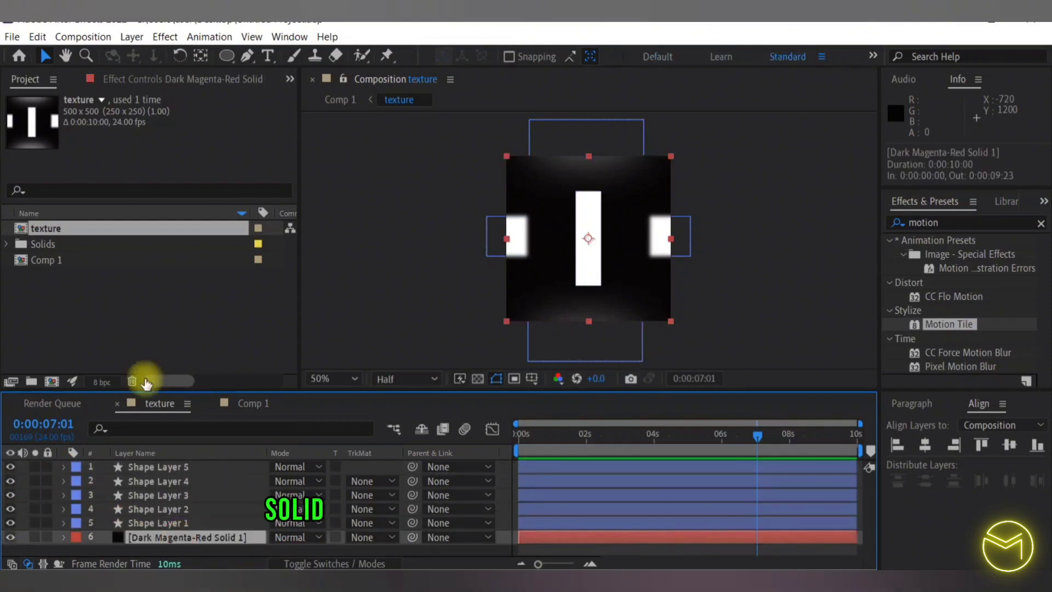
{"action": "left_click", "coordinate": [250, 404]}
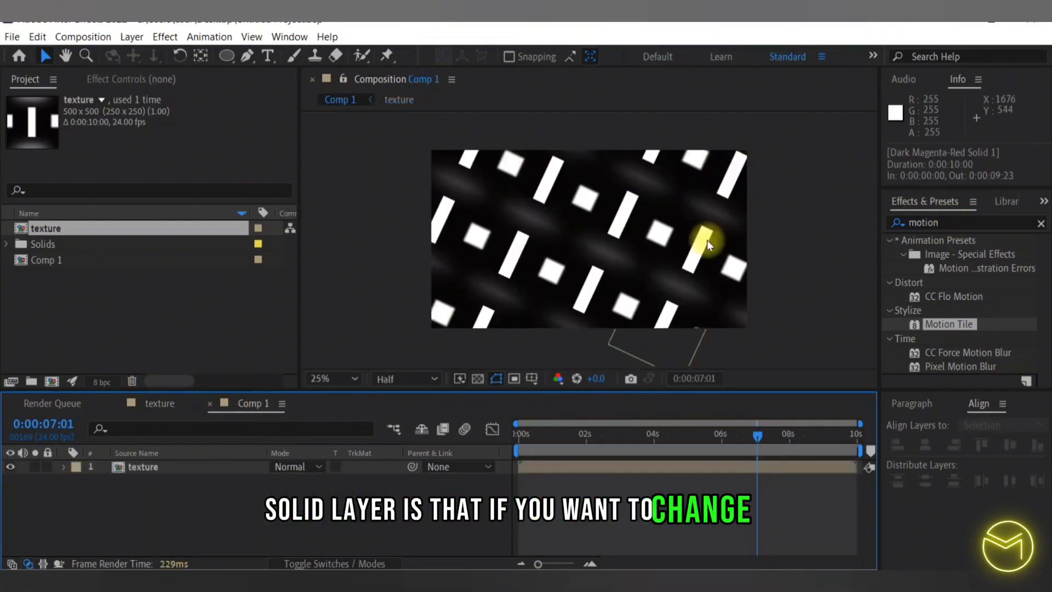
- Search the effects for "hue" and apply Hue/Saturation to the texture layer in Comp 1
{"action": "left_click", "coordinate": [932, 222]}
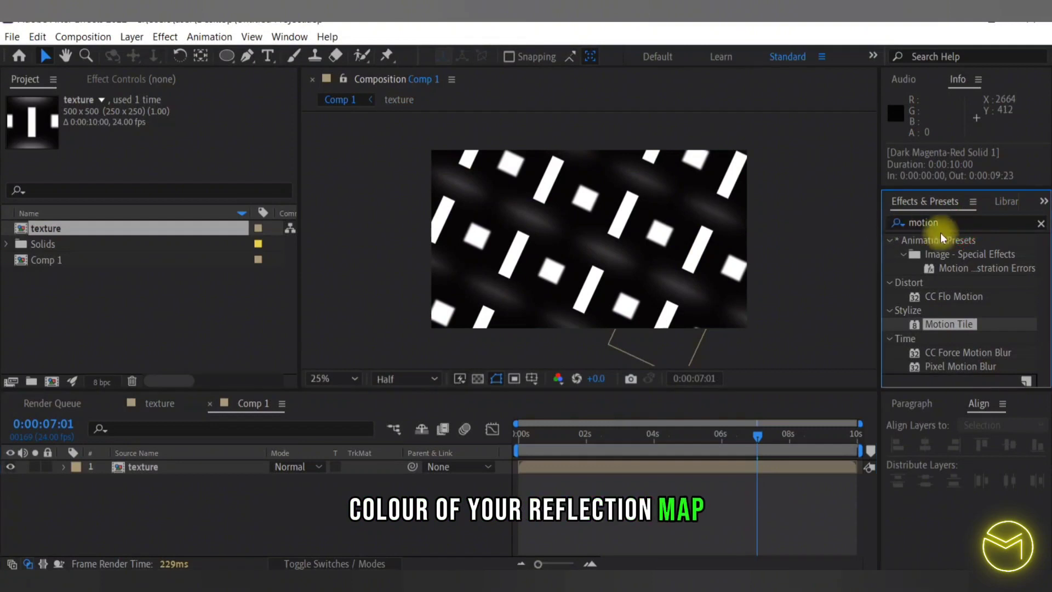
{"action": "left_click_drag", "start_coordinate": [951, 224], "coordinate": [900, 227]}
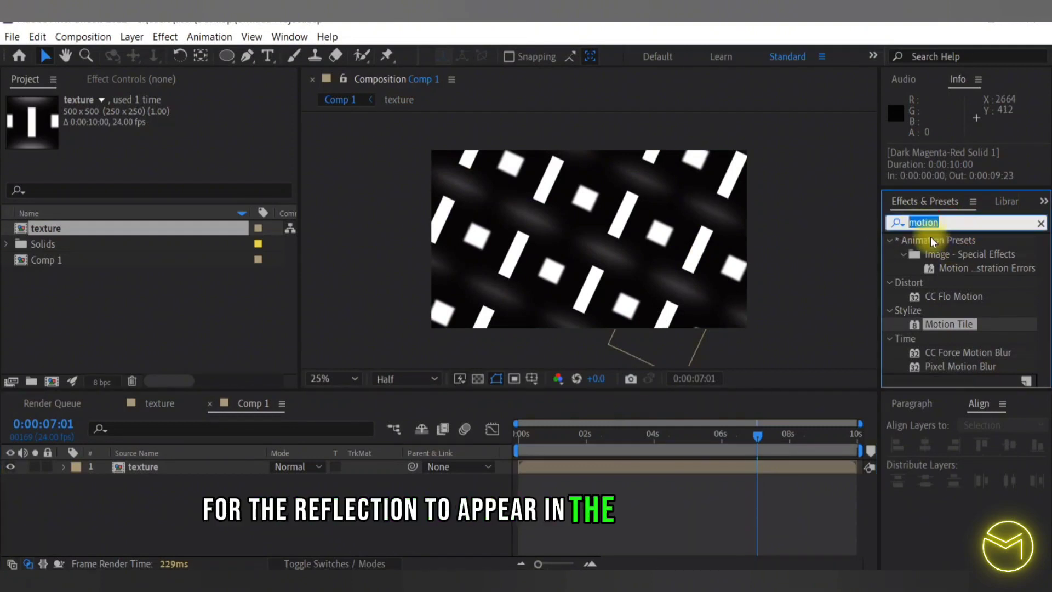
{"action": "key", "text": "BackSpace"}
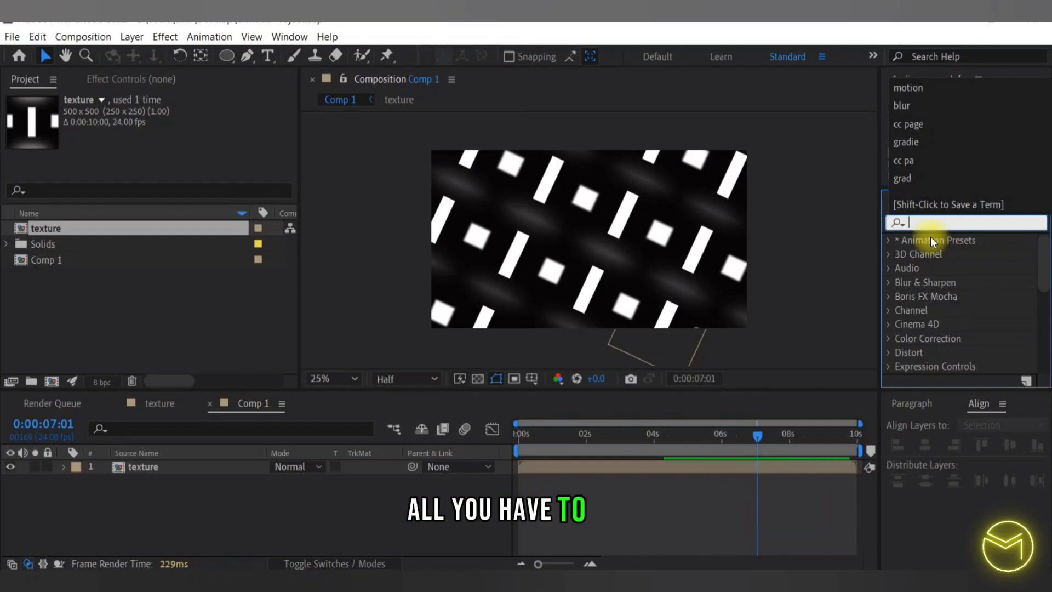
{"action": "type", "text": "hue"}
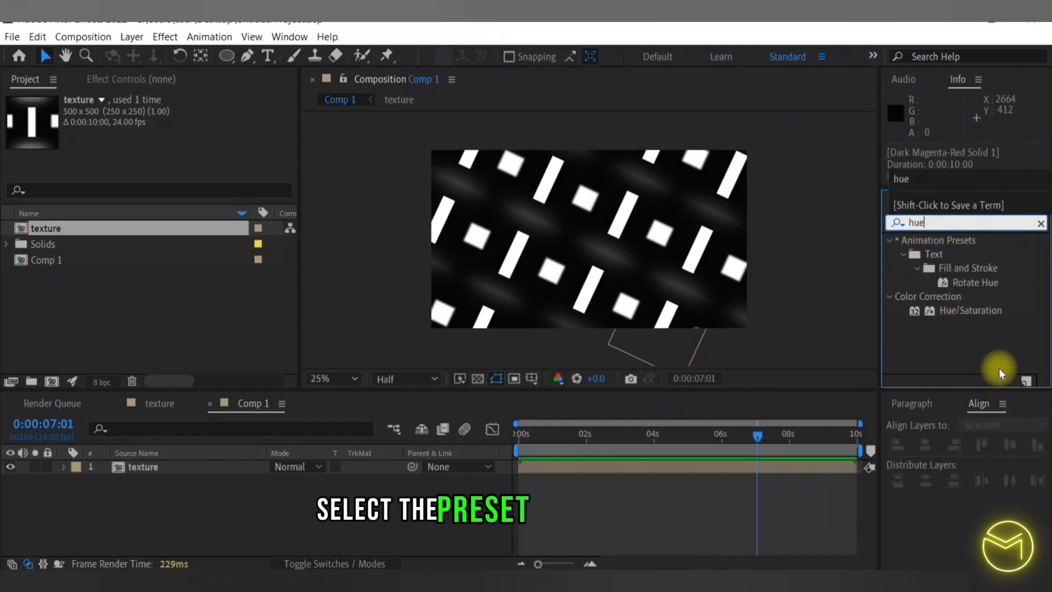
{"action": "left_click", "coordinate": [980, 322]}
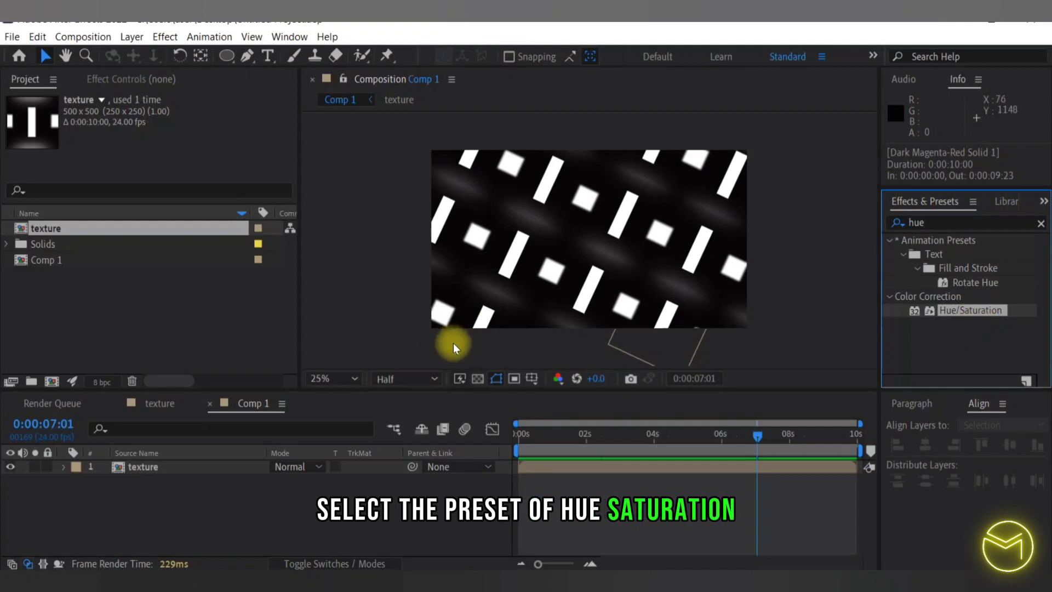
{"action": "left_click_drag", "start_coordinate": [1034, 311], "coordinate": [172, 473]}
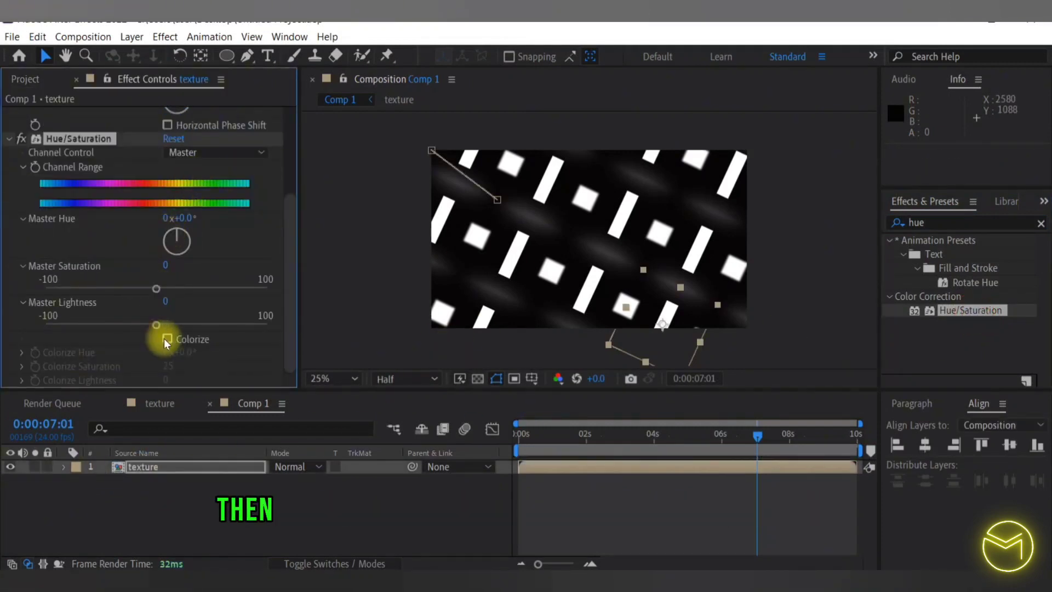
- Turn on Colorize in the texture layer's Hue/Saturation effect and set Colorize Hue to 42°
{"action": "left_click", "coordinate": [167, 339]}
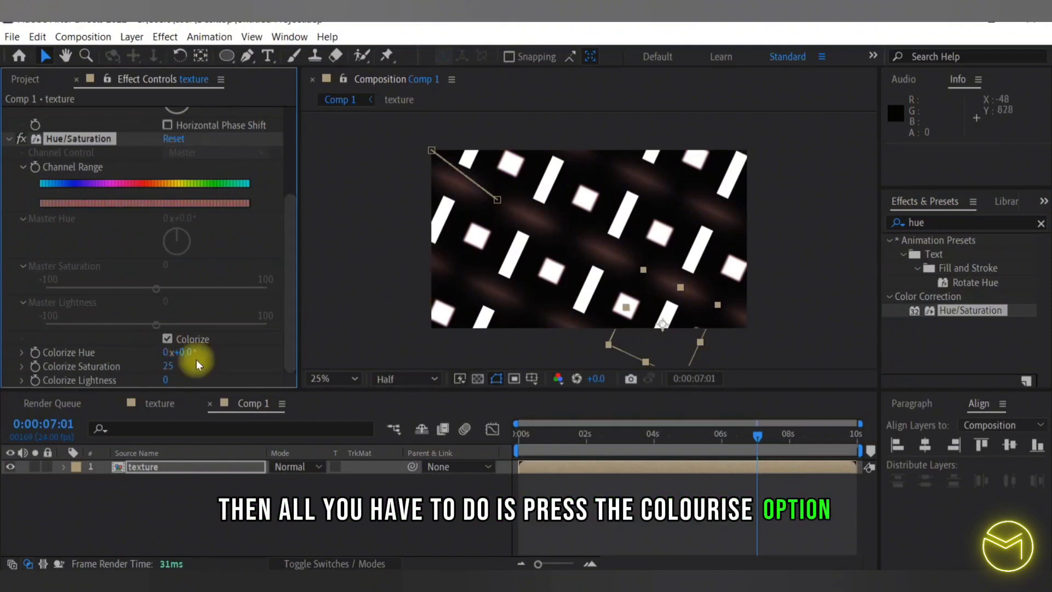
{"action": "left_click_drag", "start_coordinate": [206, 349], "coordinate": [218, 348]}
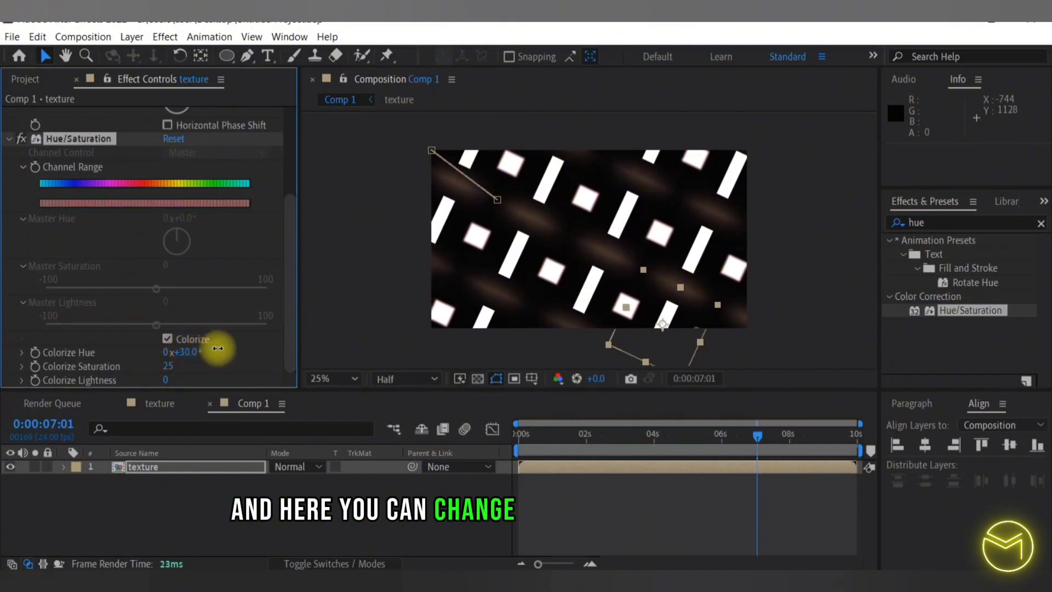
{"action": "scroll", "coordinate": [590, 263], "scroll_direction": "up", "scroll_amount": 3}
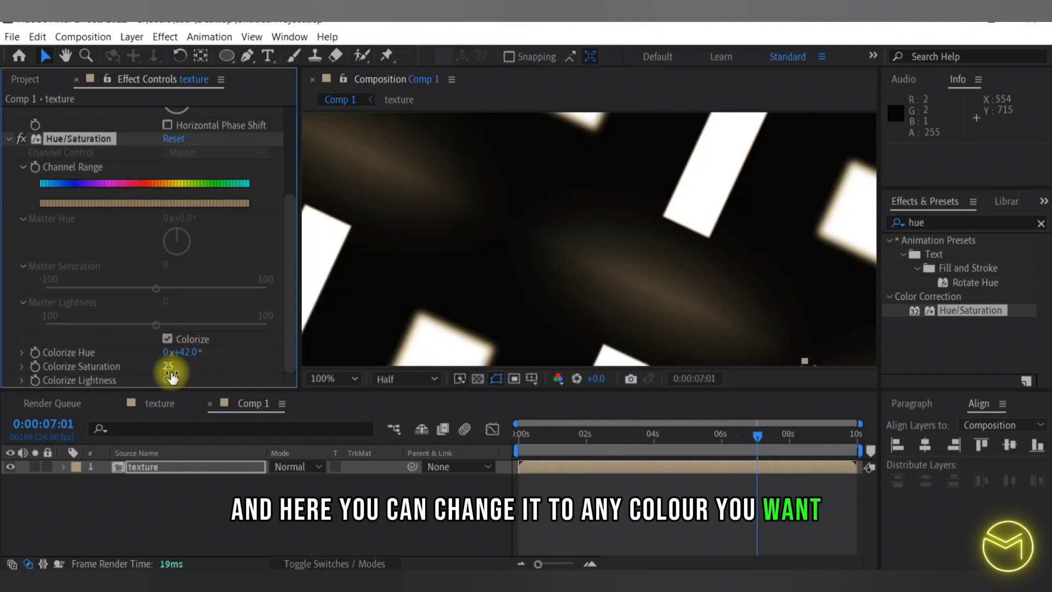
{"action": "scroll", "coordinate": [477, 282], "scroll_direction": "down", "scroll_amount": 3}
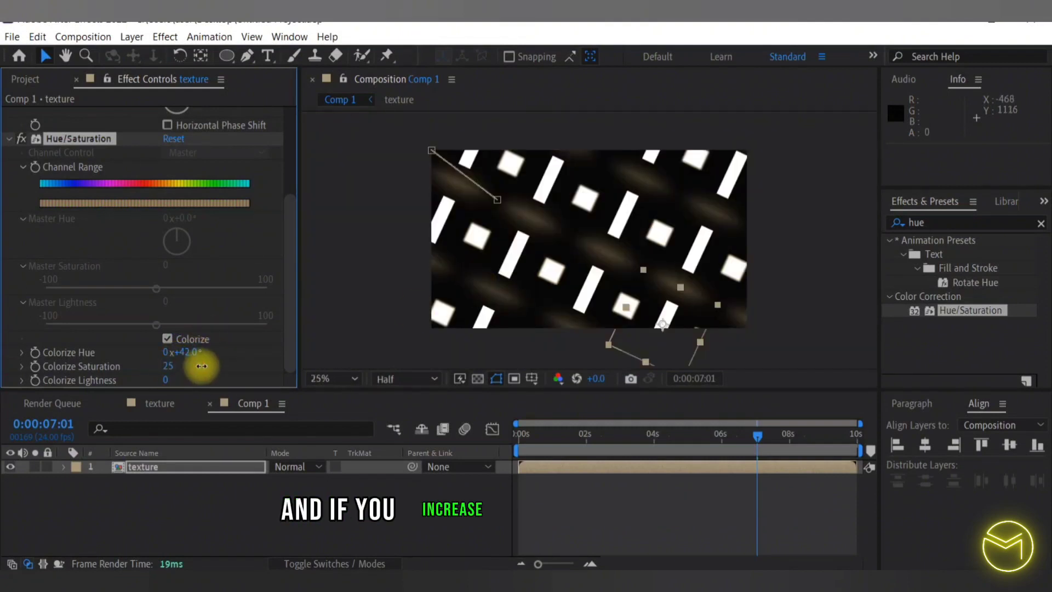
- Set the Hue/Saturation effect's Colorize Saturation to 100 and Colorize Lightness to 5
{"action": "left_click_drag", "start_coordinate": [216, 367], "coordinate": [236, 368]}
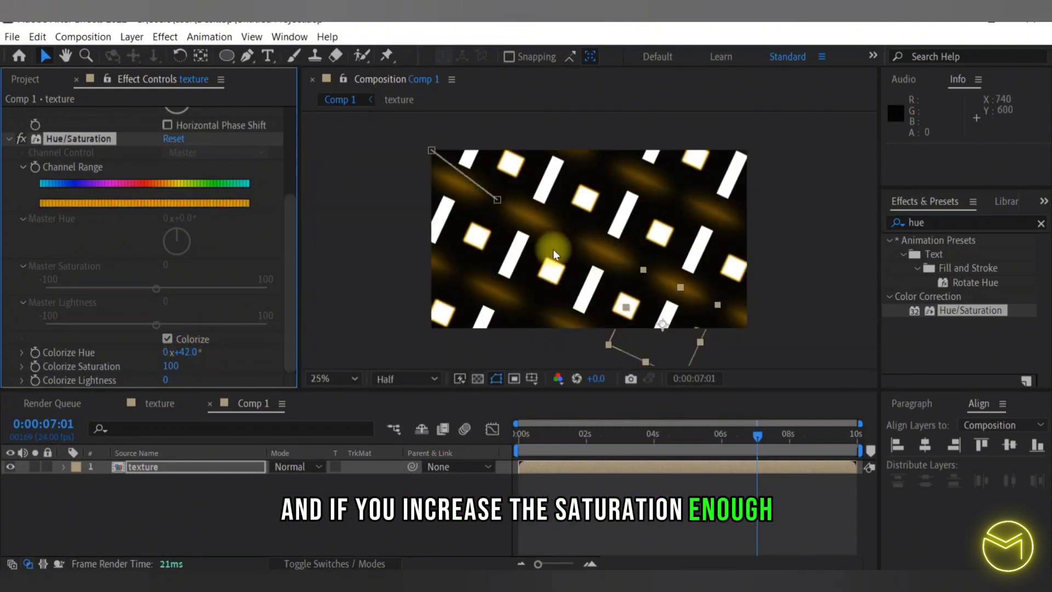
{"action": "left_click", "coordinate": [166, 380]}
{"action": "type", "text": "5"}
{"action": "left_click", "coordinate": [354, 297]}
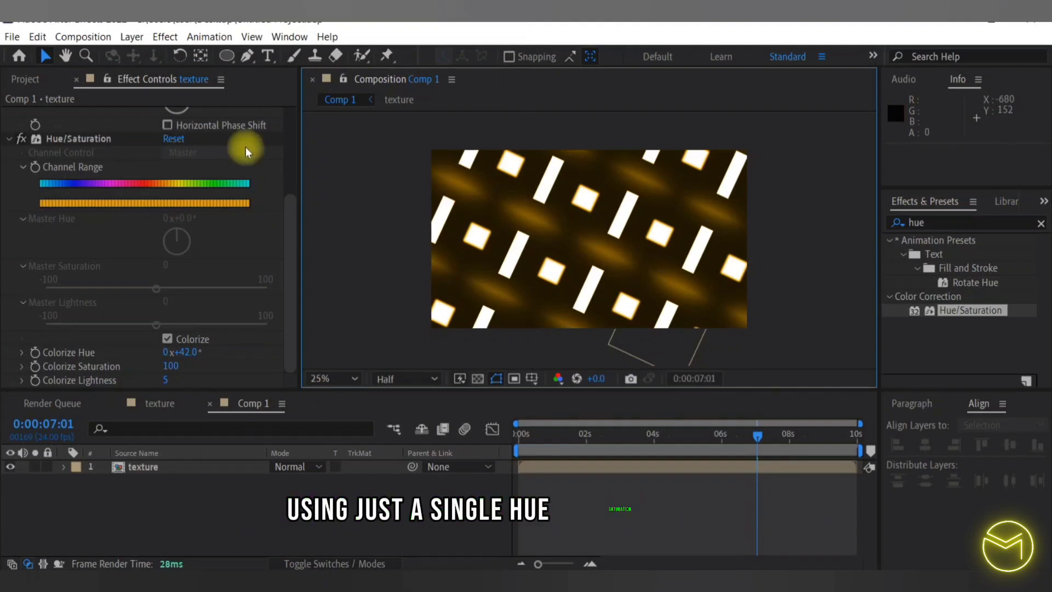
{"action": "scroll", "coordinate": [93, 239], "scroll_direction": "up", "scroll_amount": 5}
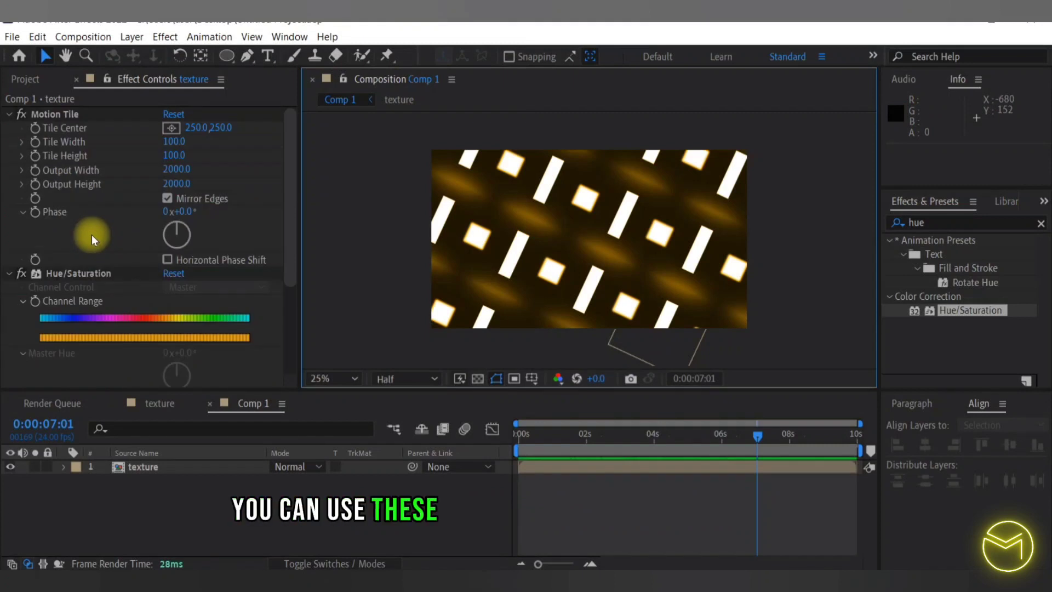